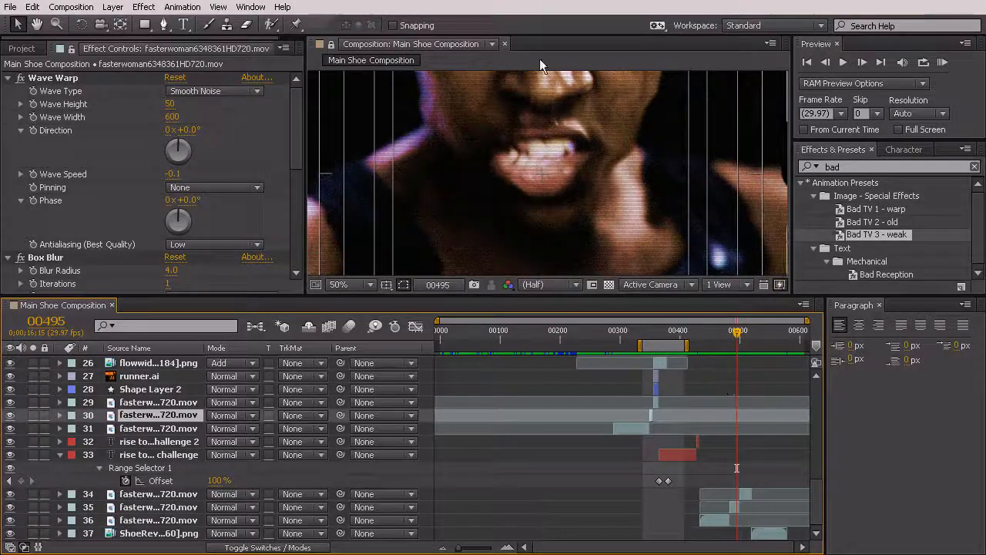
Insert the flowwide PNG sequence below the expanded text layer 33, starting around frame 505, and set its blending mode to Add
left_click_drag(736, 332, 743, 332)
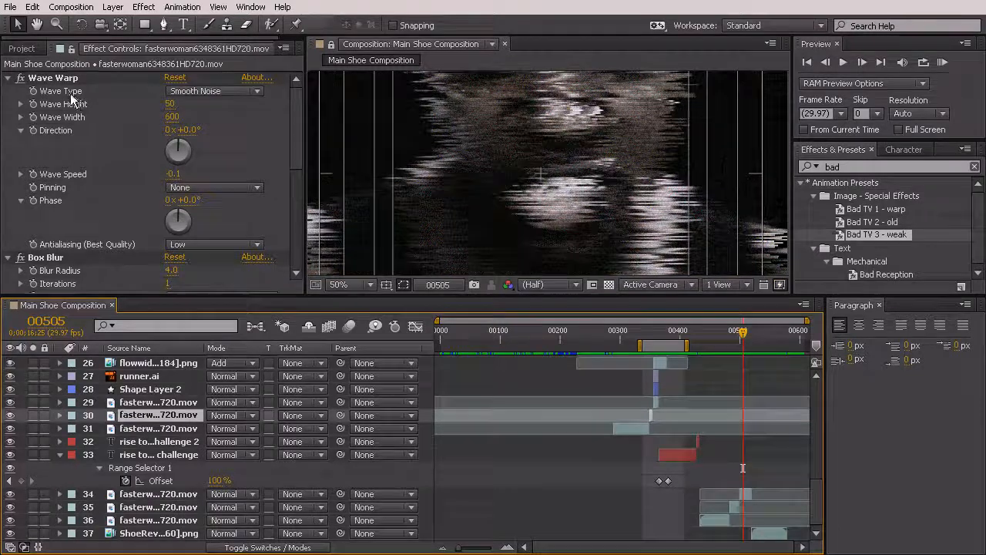
left_click(23, 49)
left_click_drag(74, 234, 139, 496)
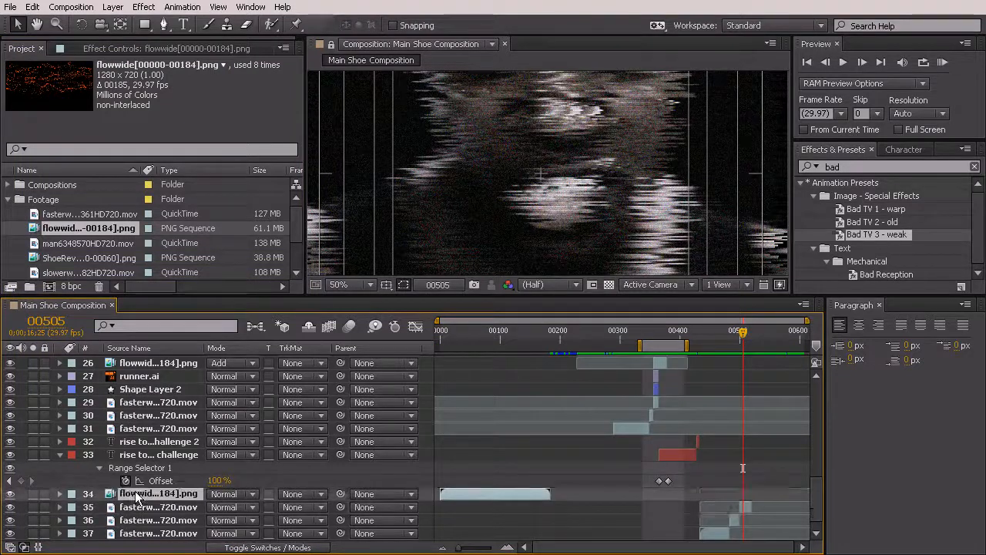
left_click_drag(448, 492, 747, 503)
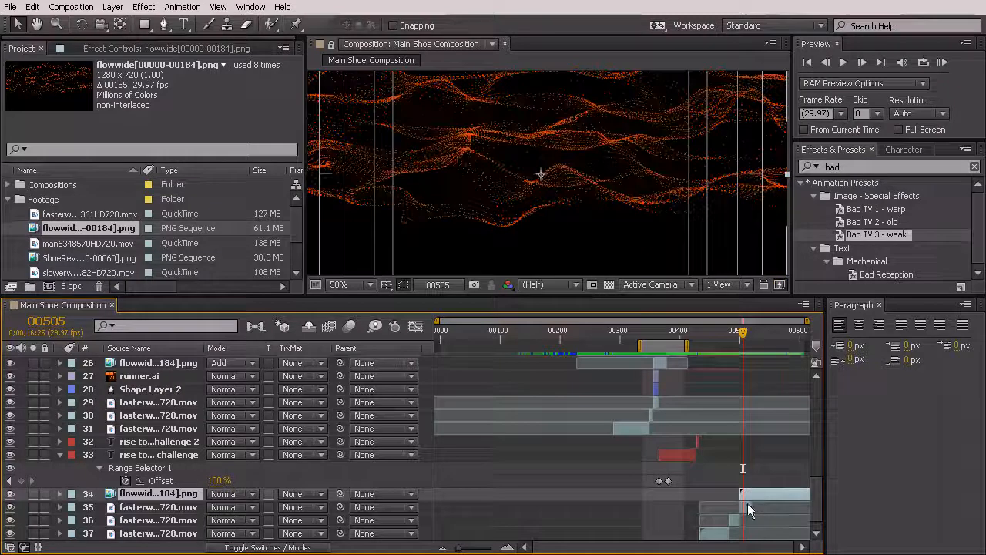
left_click(237, 496)
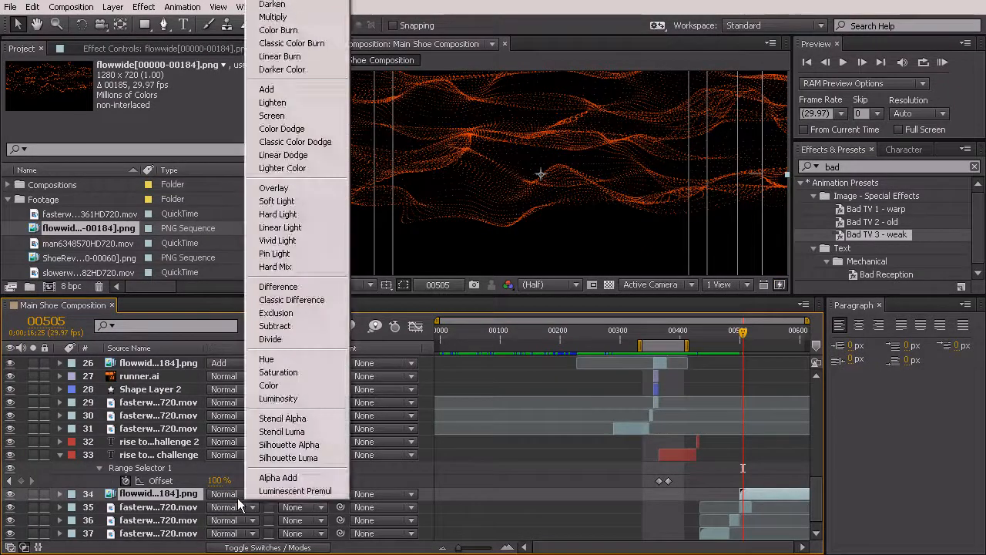
left_click(265, 91)
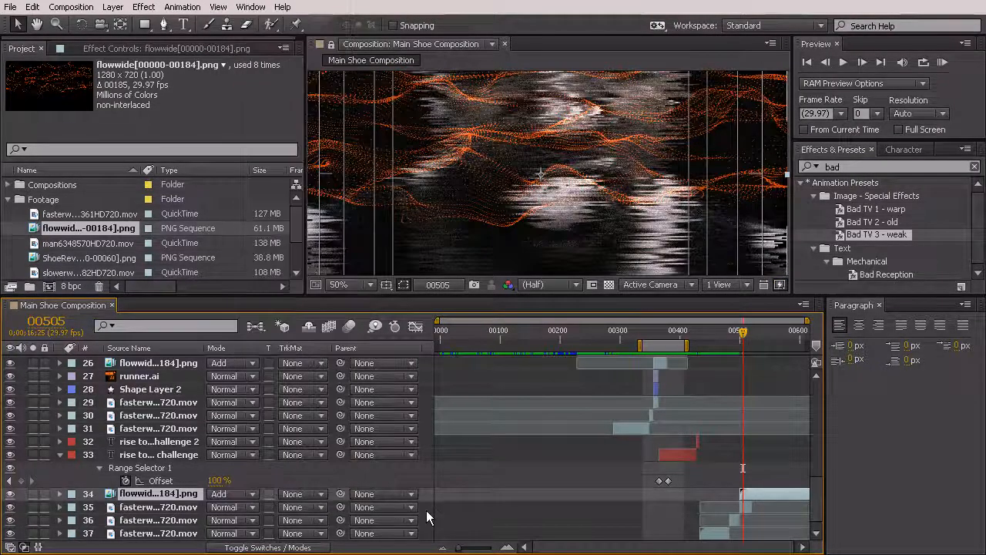
Stretch the new flowwide layer to about twice its height and move it down to cover the frame
scroll(617, 97, "down", 1)
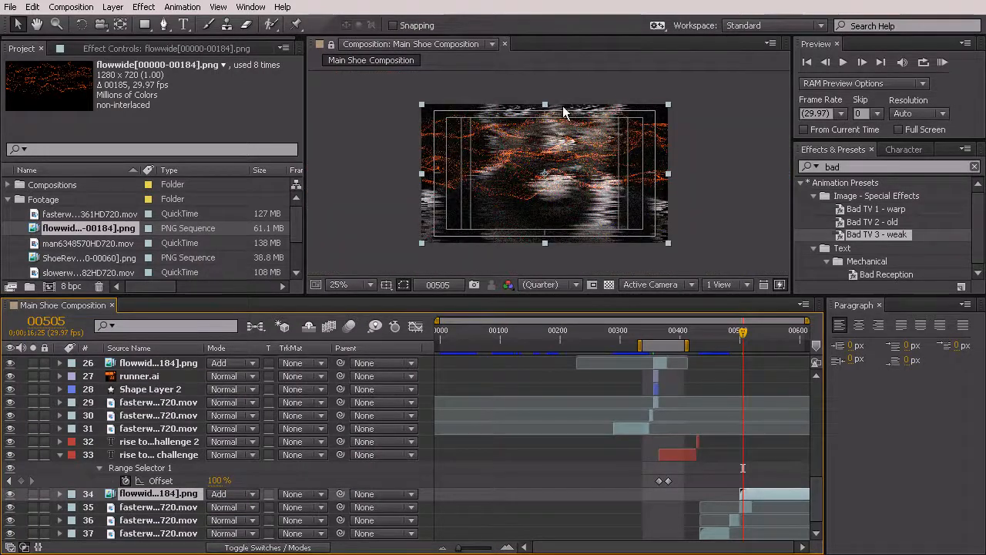
left_click_drag(544, 103, 538, 19)
left_click_drag(544, 162, 545, 191)
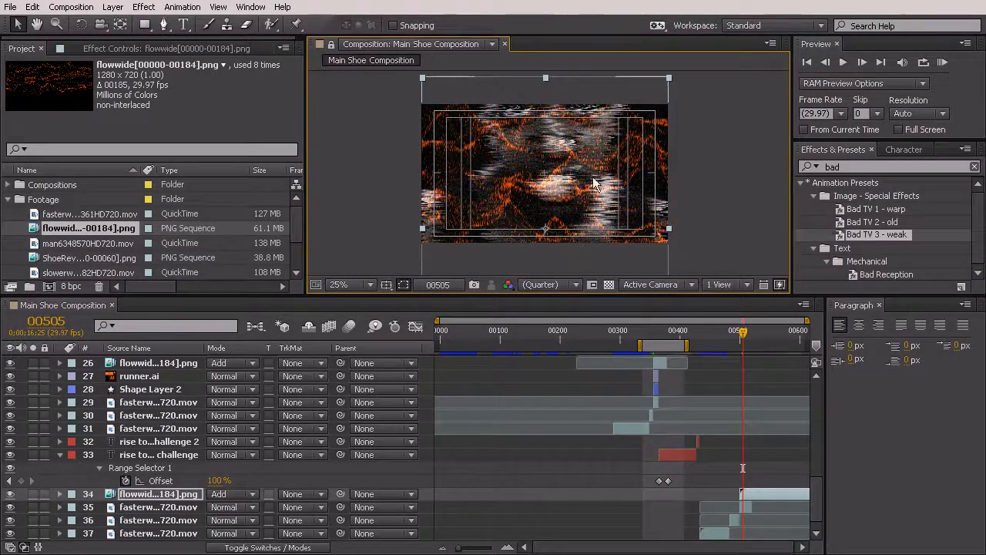
scroll(591, 127, "up", 1)
scroll(608, 130, "down", 1)
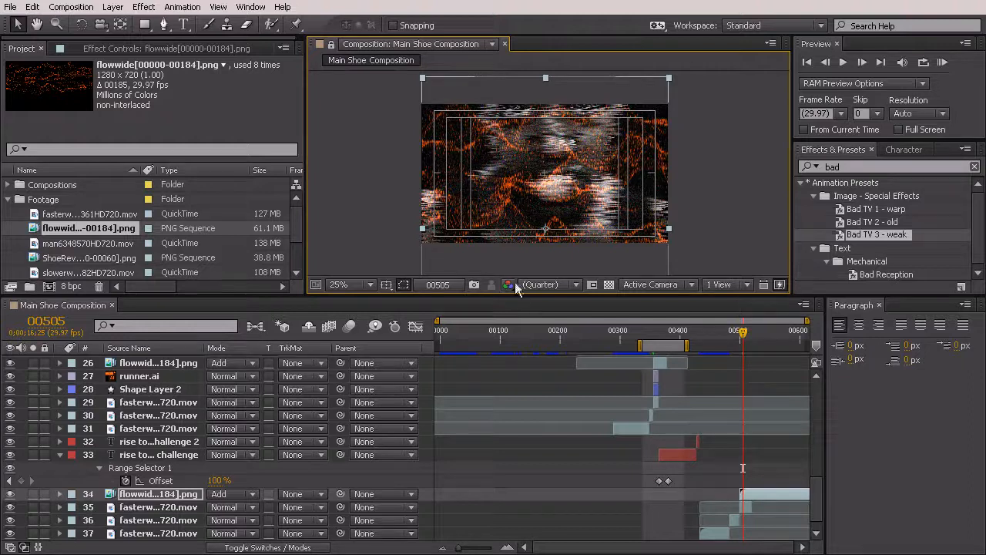
Show the Stretch column in the timeline and set layer 34's time stretch to 16%, ending it near frame 528
left_click(578, 548)
left_click_drag(754, 328, 757, 358)
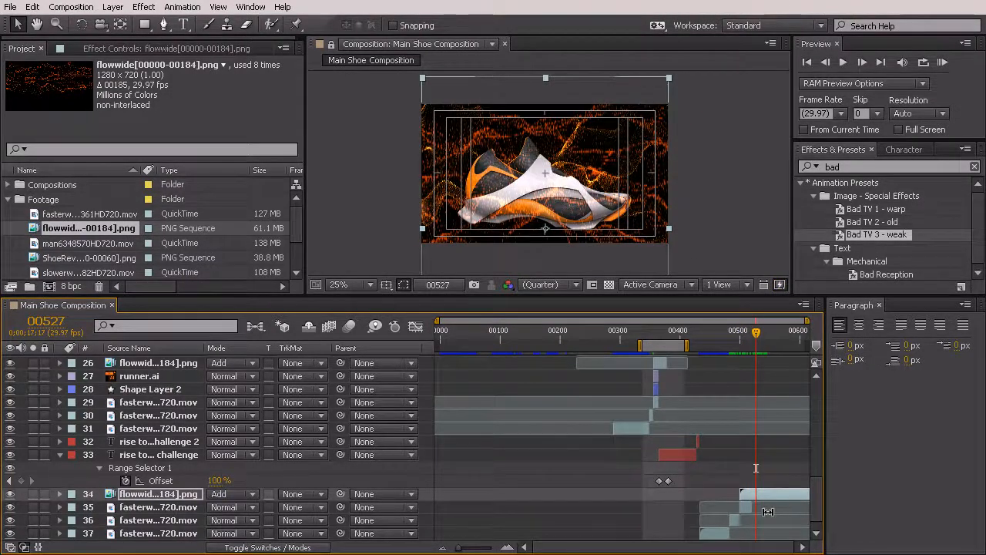
left_click(755, 329)
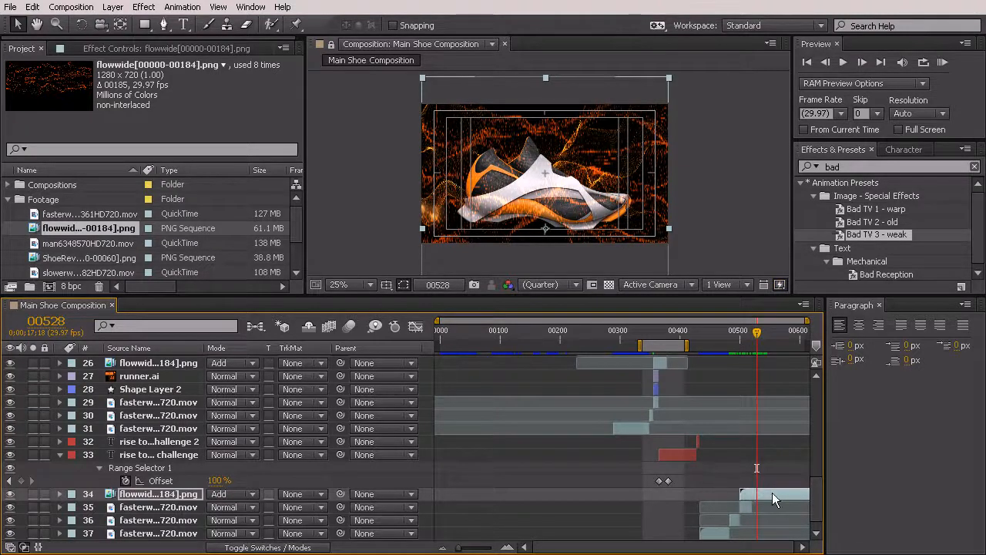
left_click(772, 493)
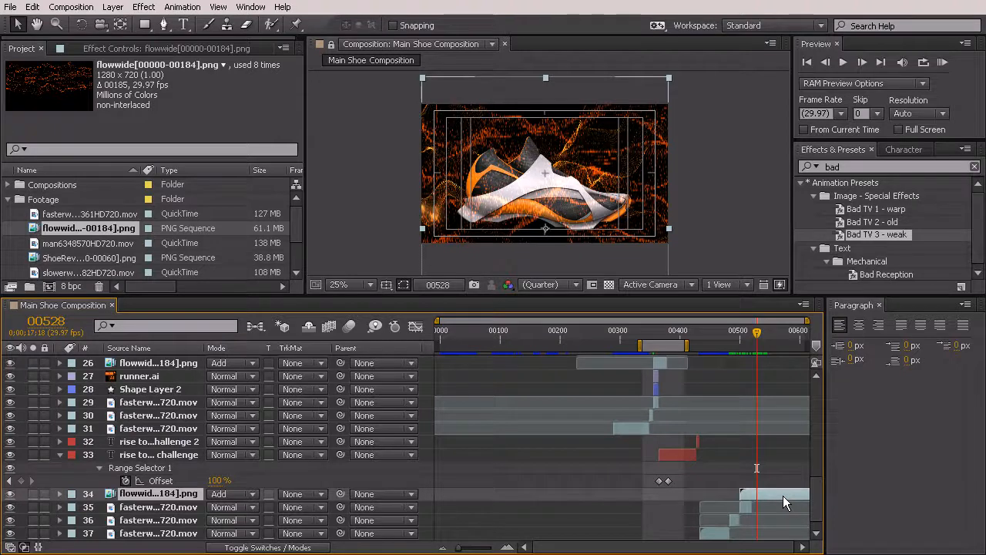
left_click(229, 550)
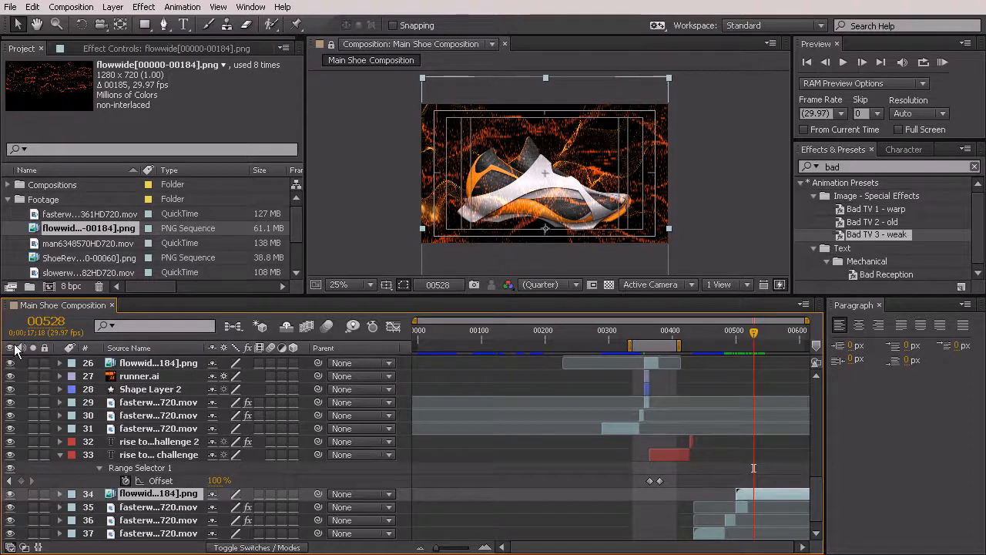
right_click(370, 350)
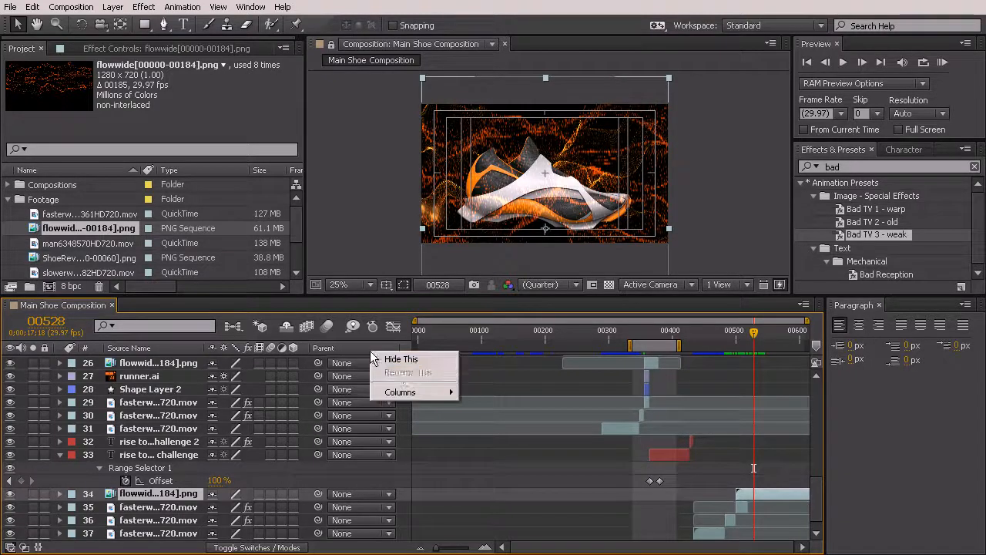
mouse_move(436, 390)
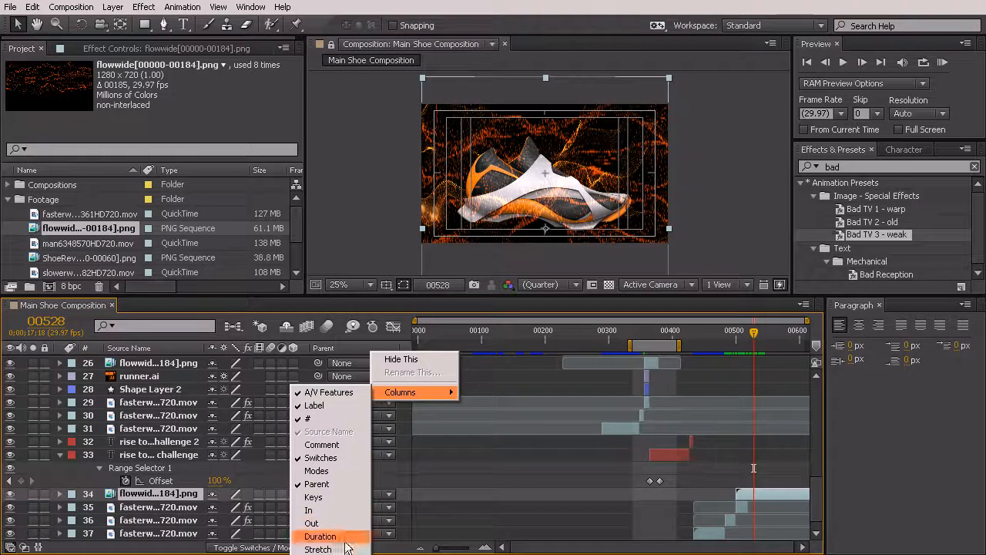
left_click(318, 548)
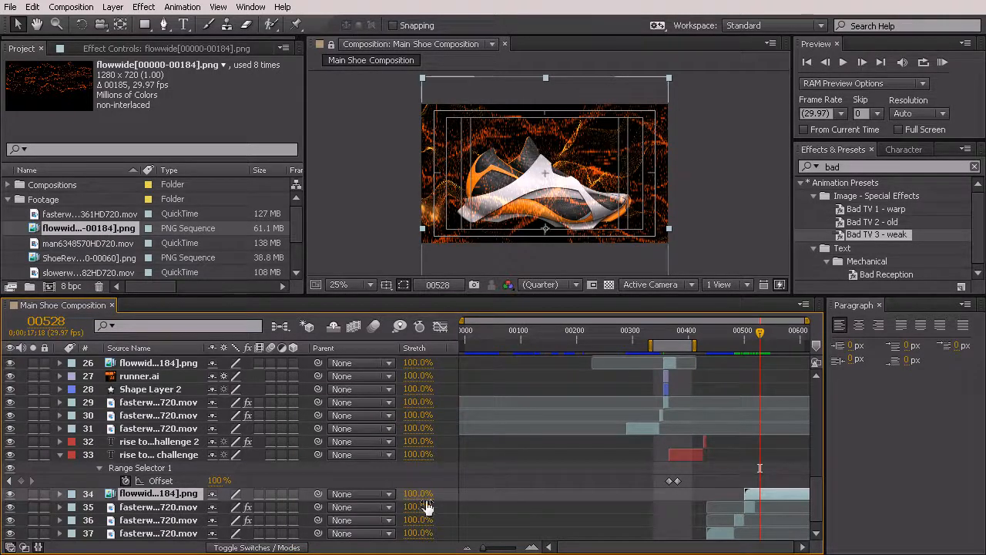
left_click_drag(416, 501, 351, 503)
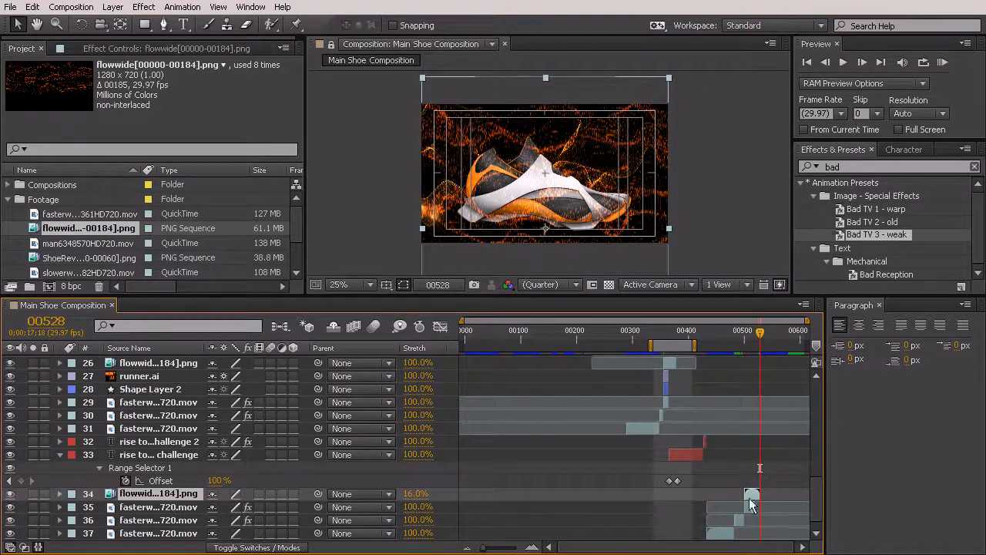
Shift the work area over the shortened flowwide clip and play a RAM preview of that section
left_click_drag(661, 348, 741, 348)
left_click(941, 61)
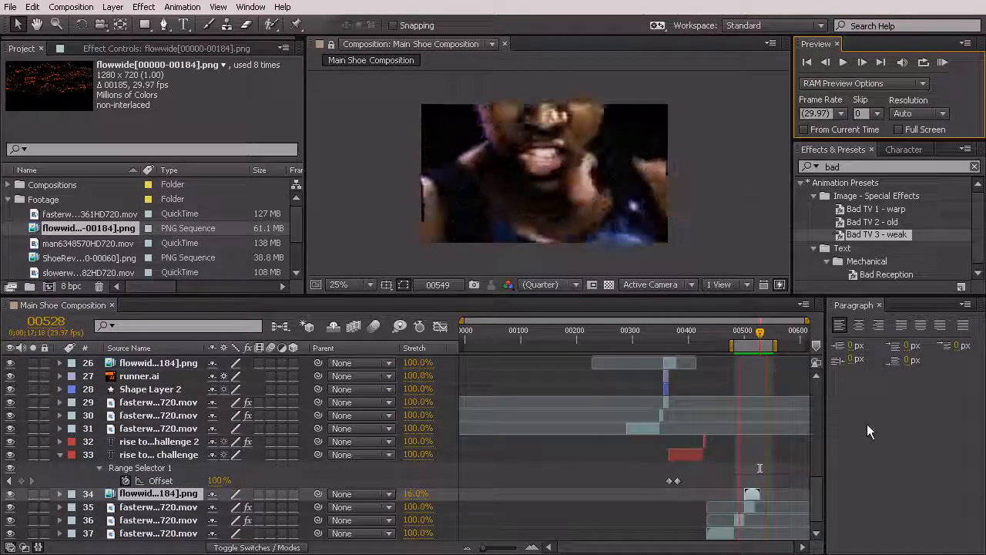
key("space")
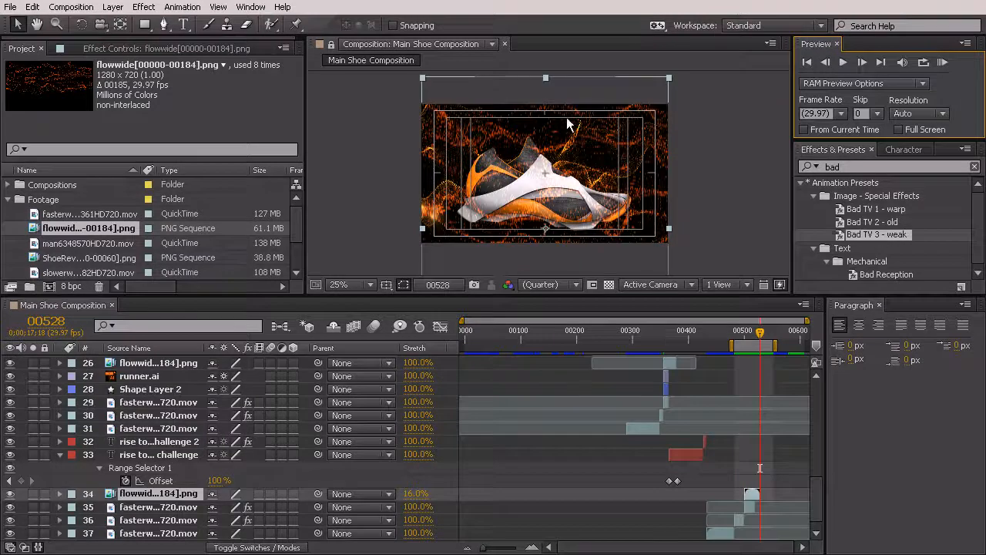
Go to frame 509 and apply the Directional Blur effect to flowwide layer 34
scroll(569, 125, "up", 2)
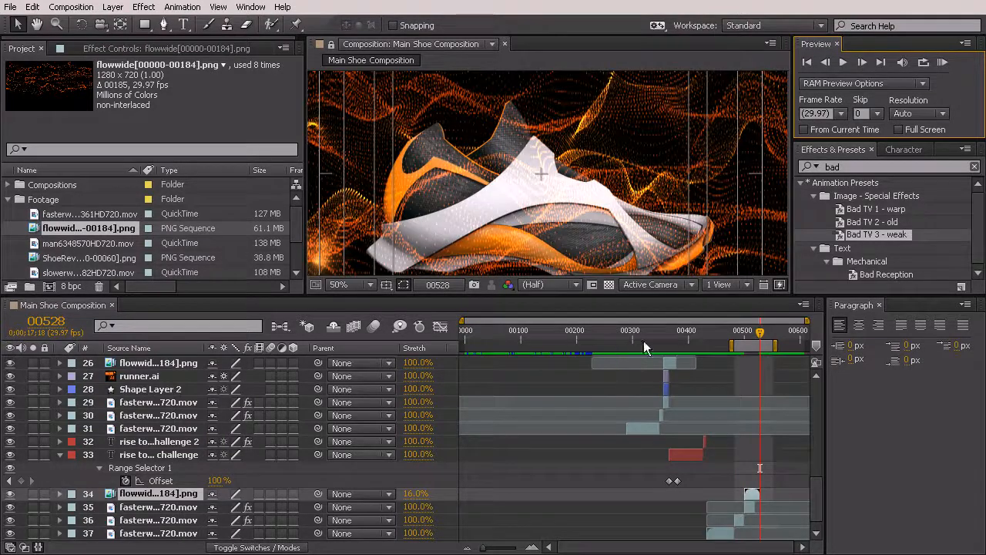
left_click(760, 344)
mouse_move(758, 333)
left_mouse_down()
mouse_move(742, 331)
mouse_move(751, 337)
left_mouse_up()
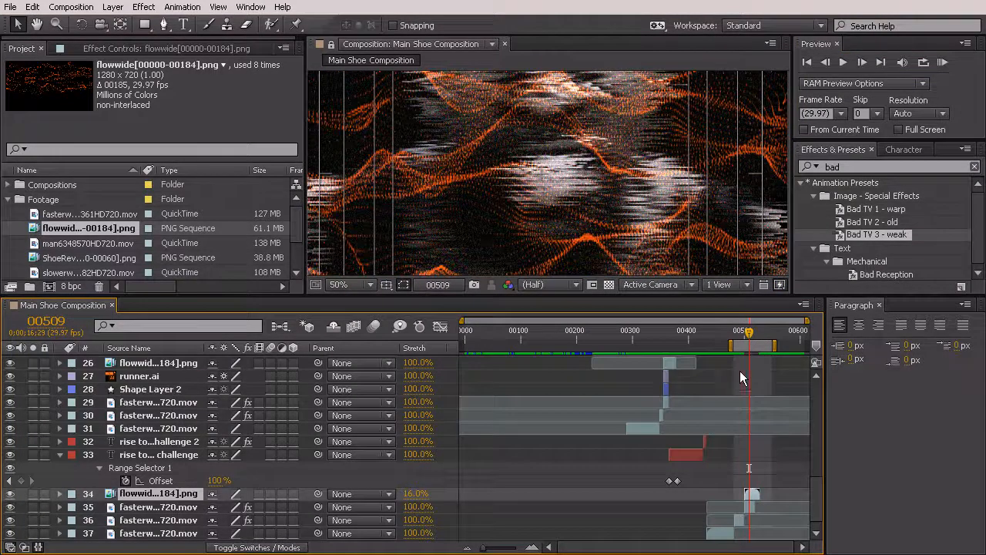
left_click(721, 325)
left_click(879, 167)
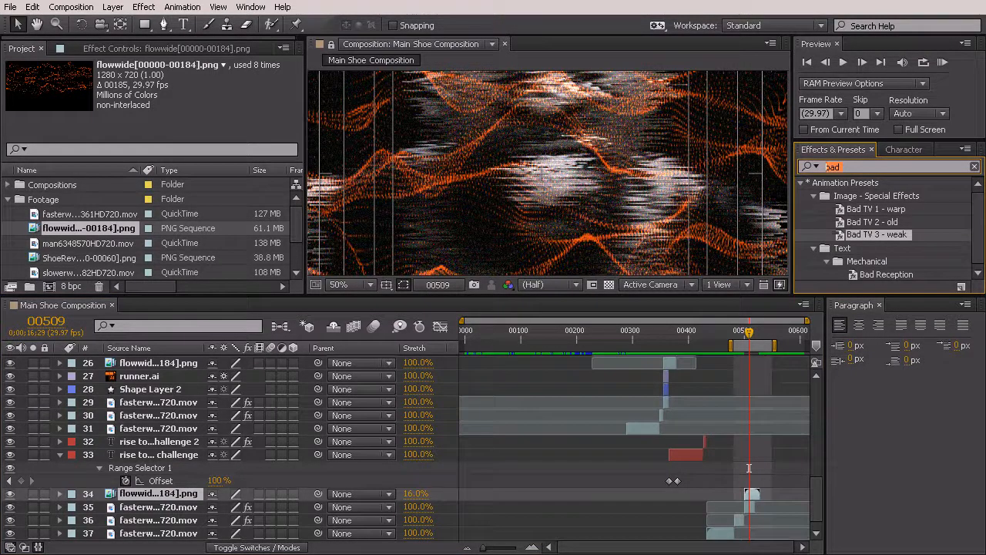
type("dire")
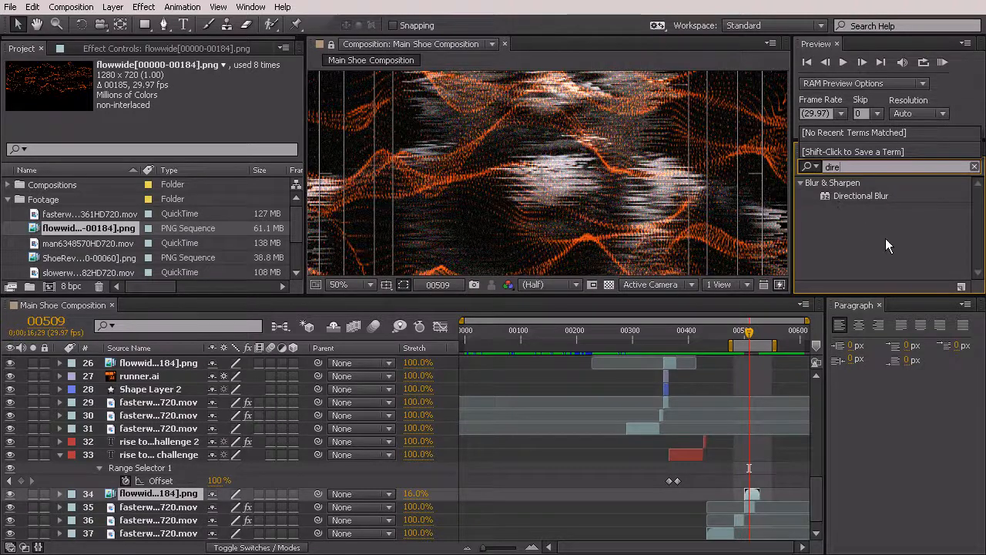
left_click(852, 195)
left_click_drag(852, 194, 748, 497)
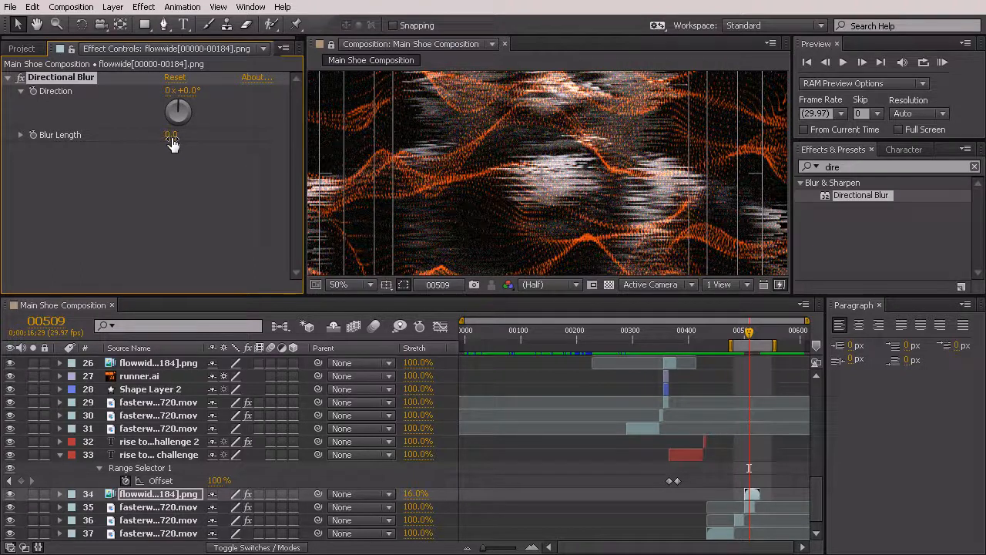
Set the Directional Blur's direction to 90° and its blur length to 18.8
left_click_drag(171, 142, 216, 139)
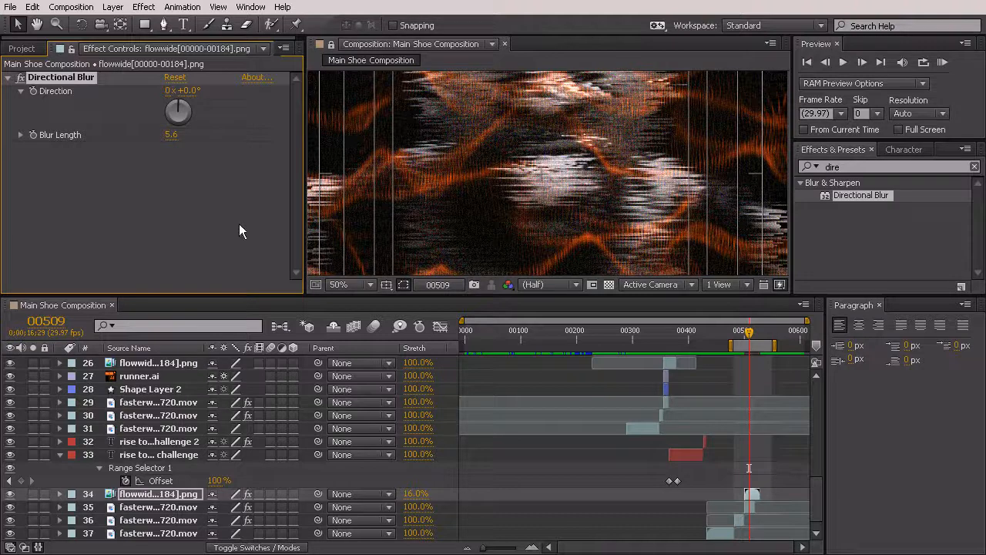
left_click_drag(173, 137, 324, 147)
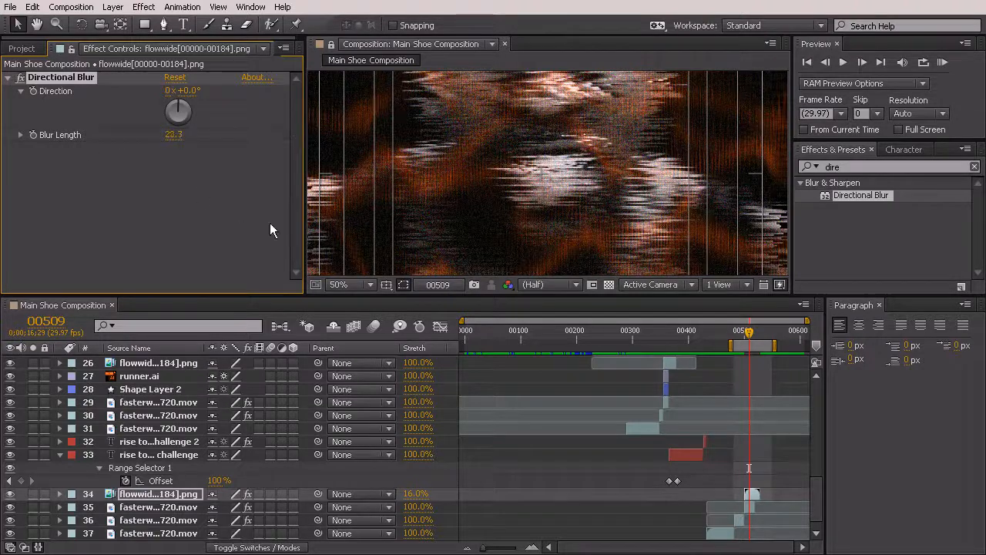
left_click_drag(176, 137, 93, 134)
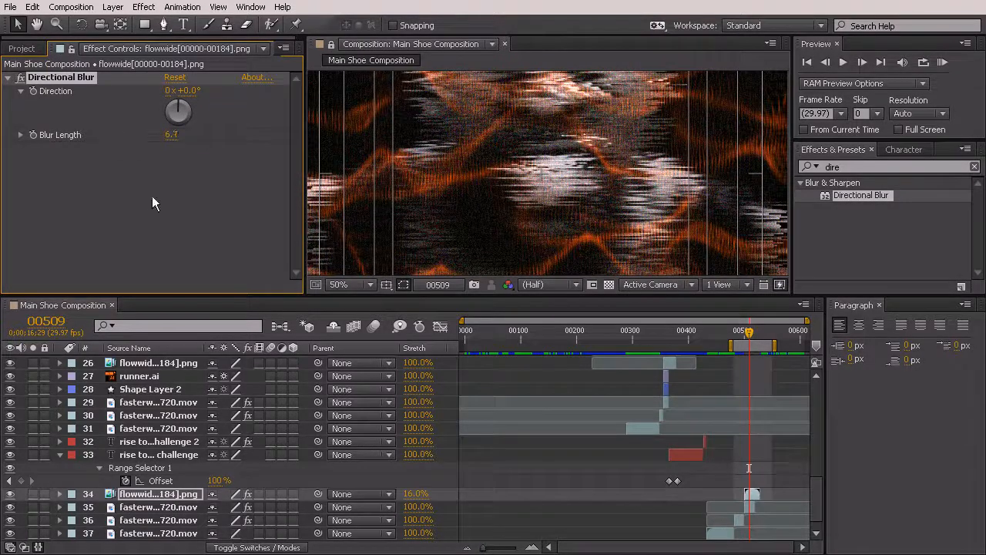
mouse_move(171, 135)
left_mouse_down()
mouse_move(160, 136)
mouse_move(302, 144)
mouse_move(110, 145)
mouse_move(178, 147)
left_mouse_up()
left_click_drag(179, 99, 194, 117)
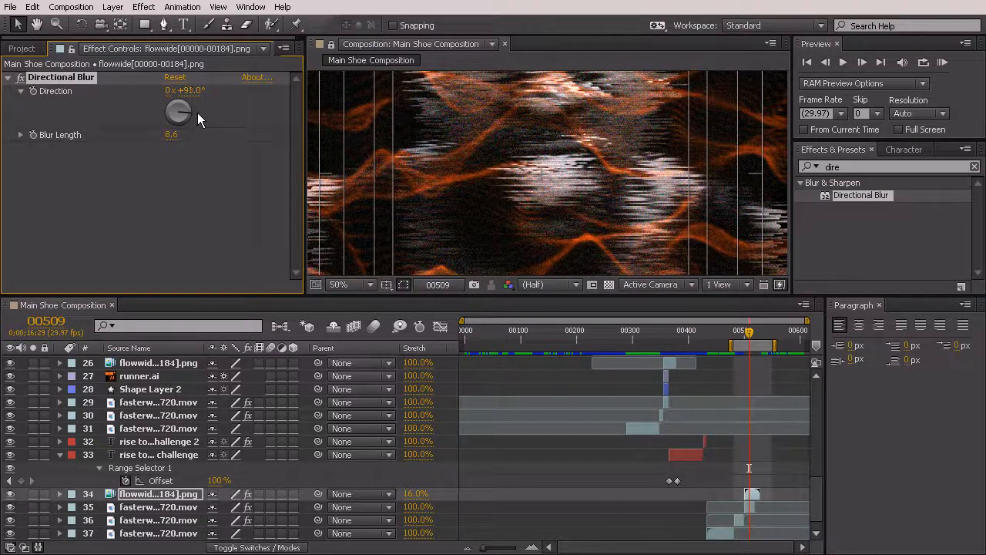
left_click(189, 91)
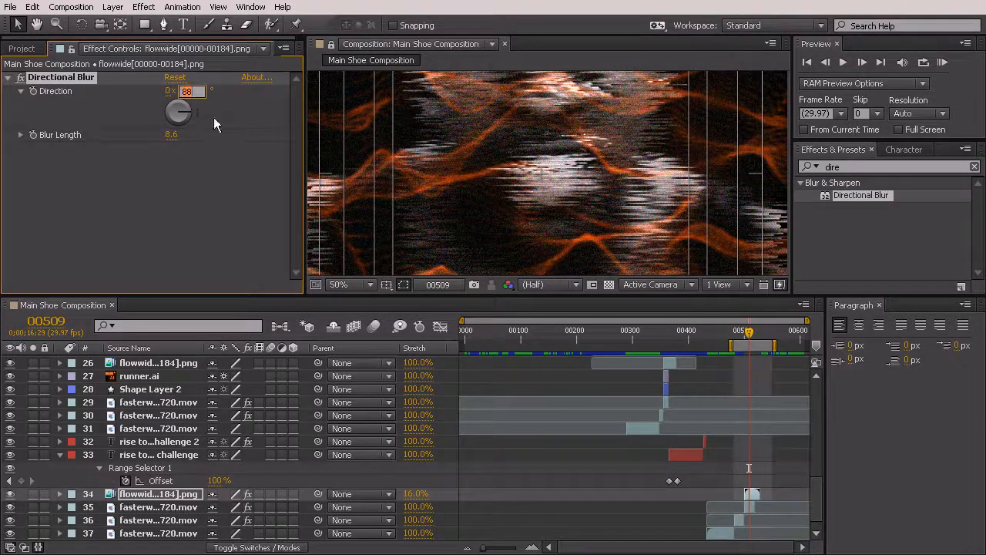
type("90")
key("Return")
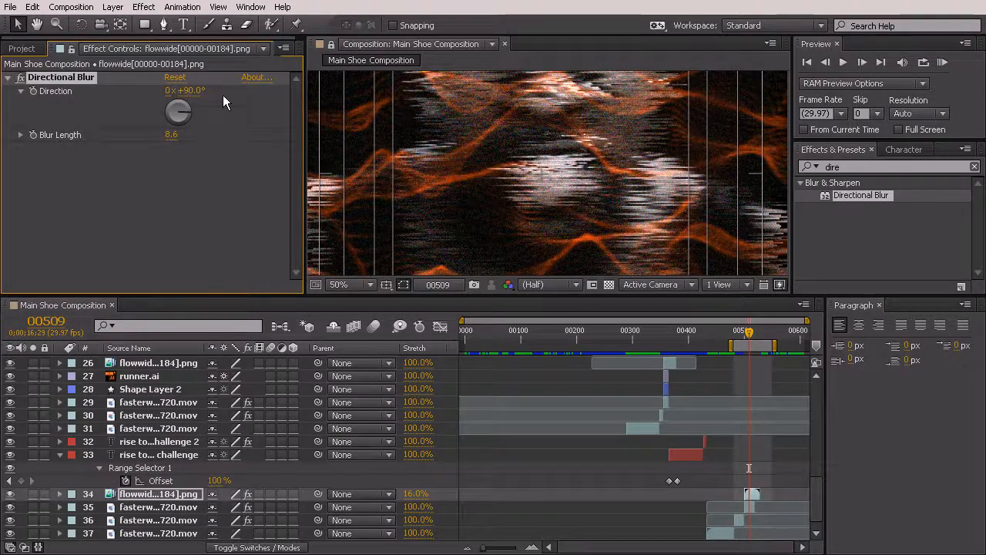
left_click_drag(175, 136, 254, 133)
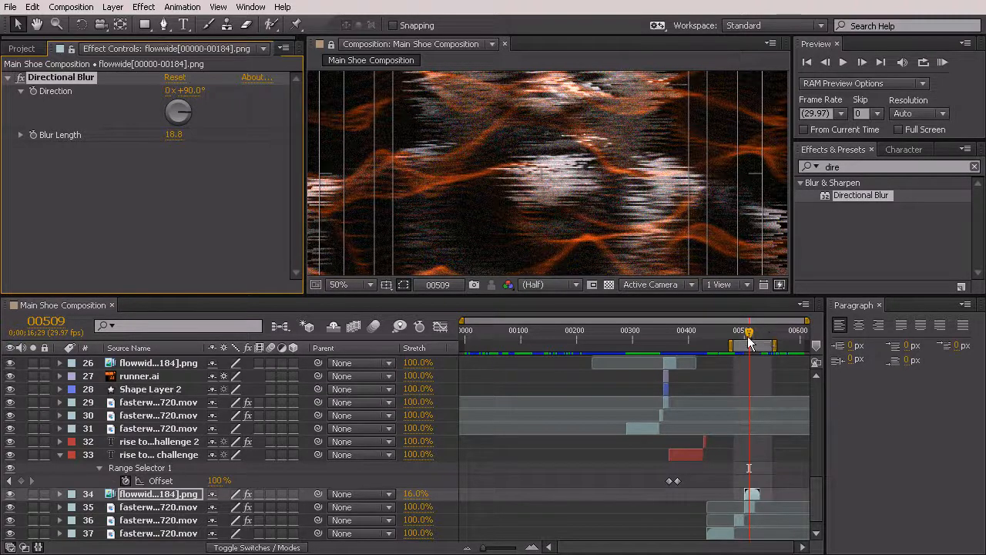
Add a Blur Length keyframe at frame 529, near the end of flowwide layer 34
left_click_drag(749, 339, 759, 343)
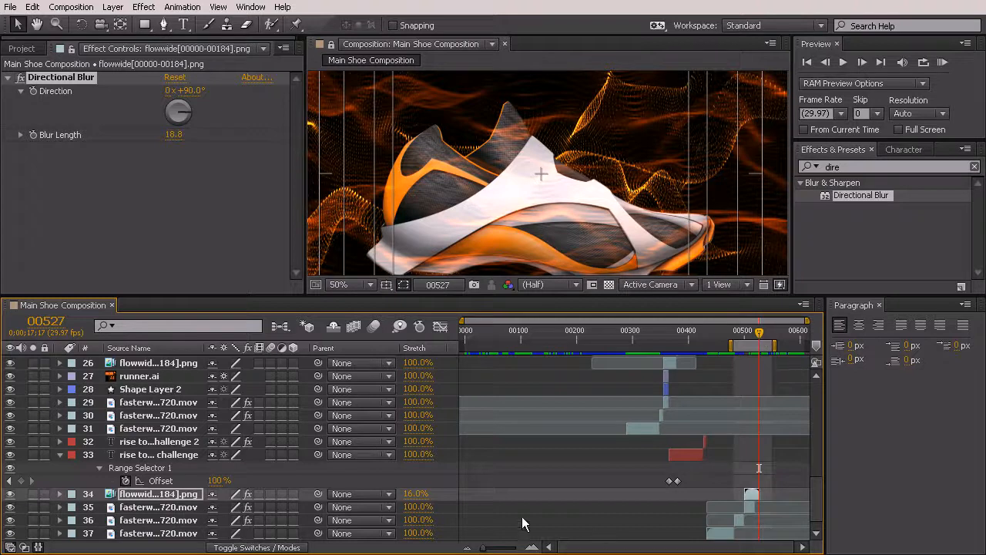
left_click_drag(482, 548, 518, 548)
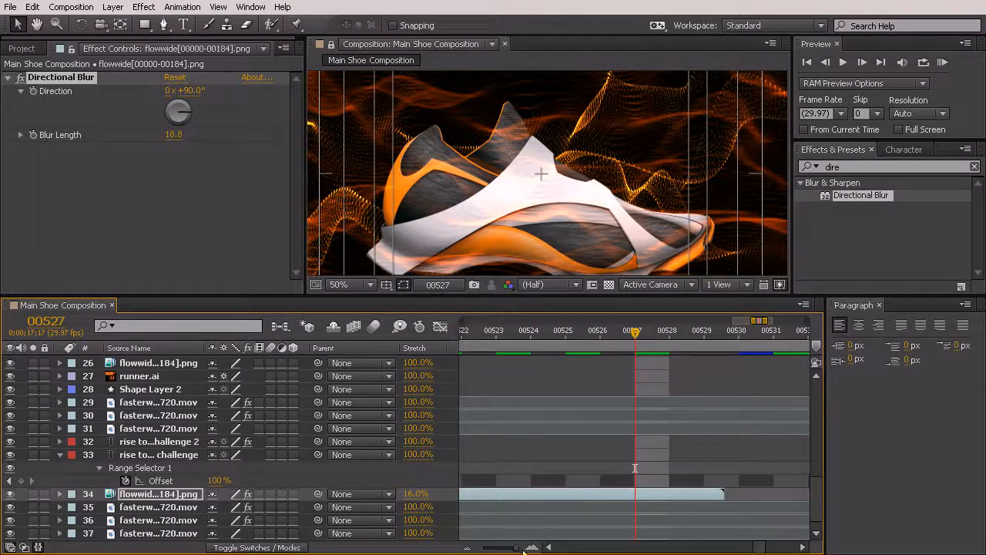
left_click(705, 332)
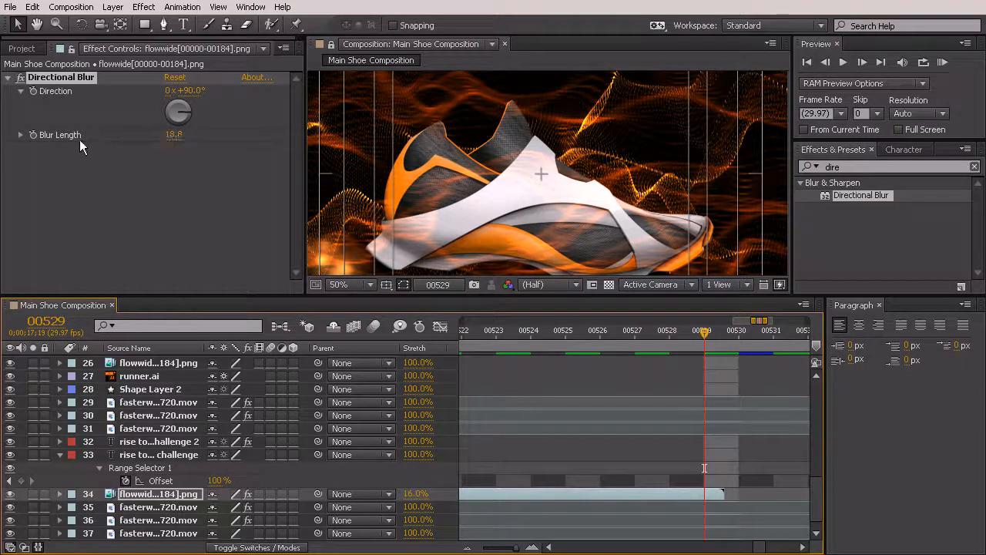
left_click(32, 135)
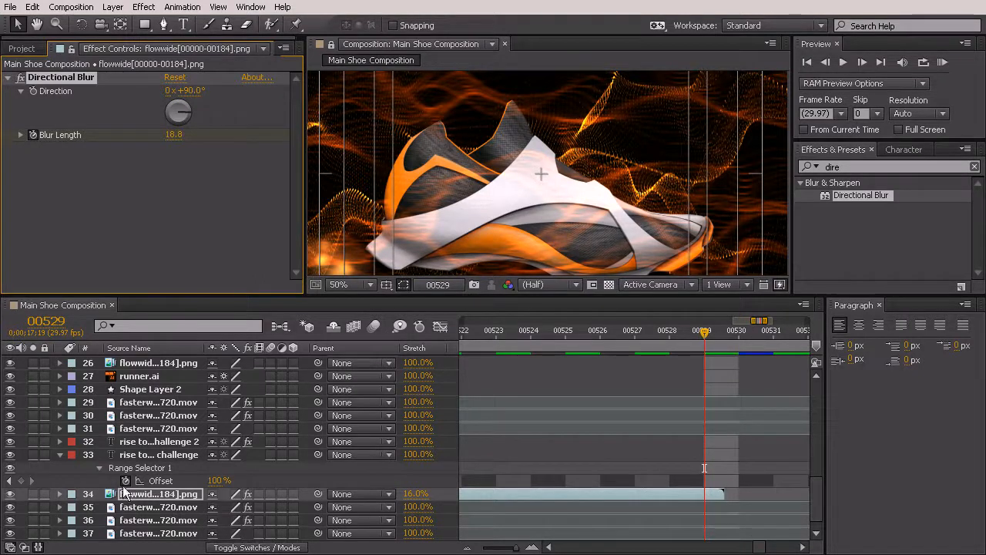
left_click(59, 490)
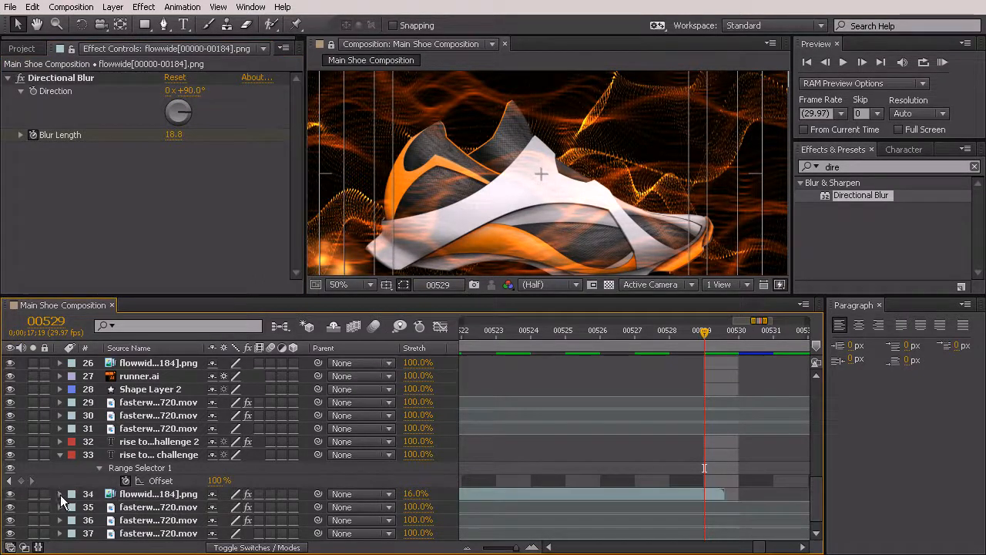
Expand flowwide layer 34's Directional Blur properties and add a Blur Length keyframe of 0.3 at frame 500, the start of its clip
left_click(60, 494)
left_click(73, 507)
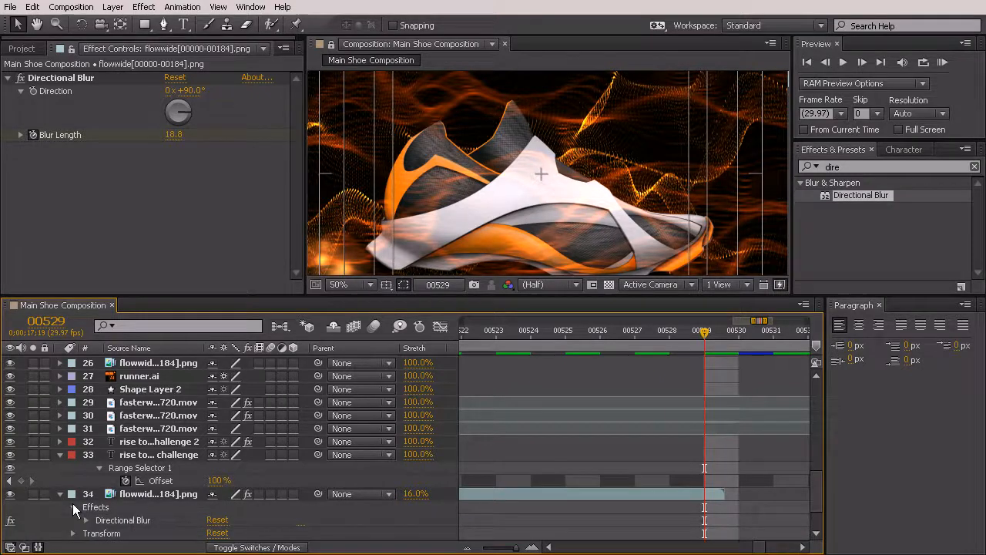
left_click(86, 520)
scroll(557, 454, "down", 1)
scroll(556, 455, "down", 3)
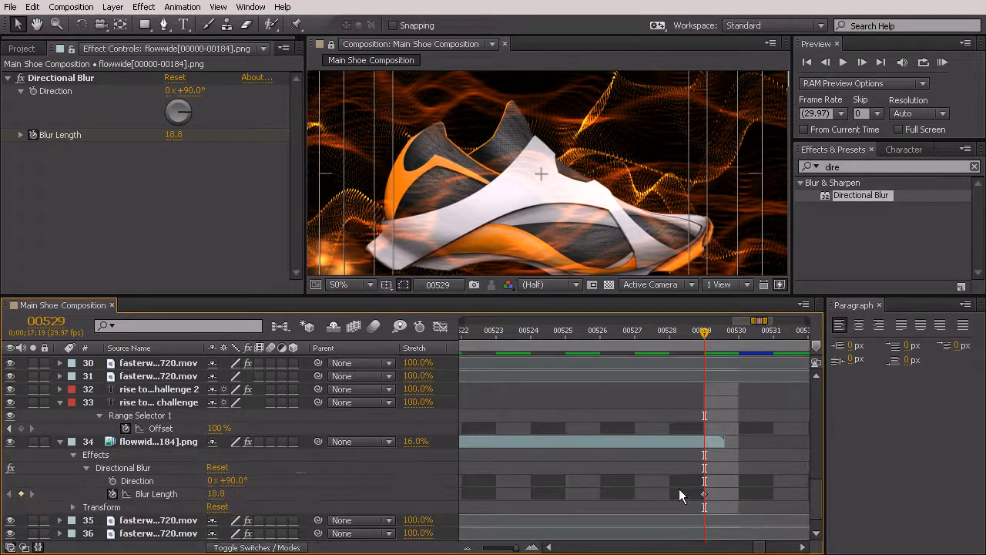
left_click(704, 494)
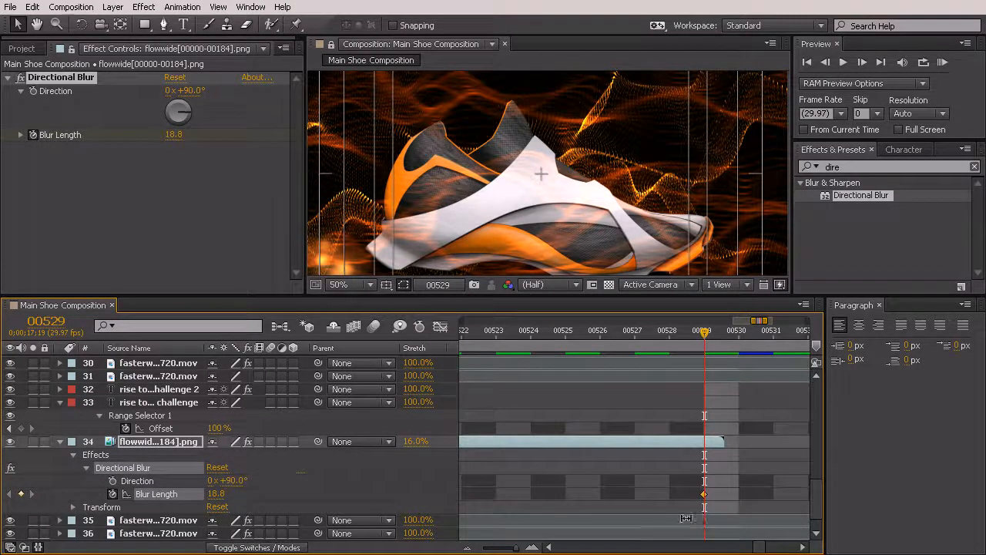
left_click_drag(518, 549, 511, 549)
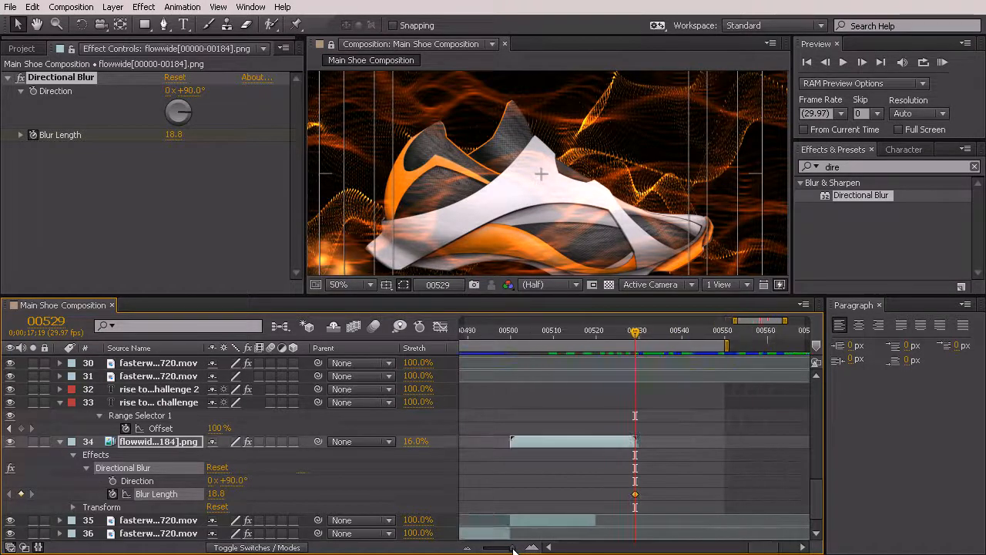
left_click_drag(497, 334, 511, 333)
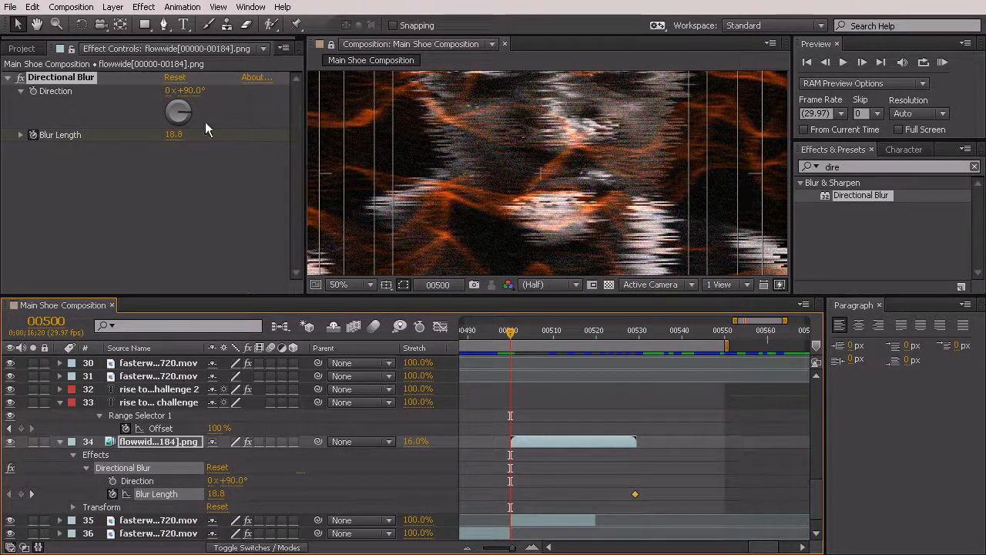
left_click_drag(183, 137, 126, 137)
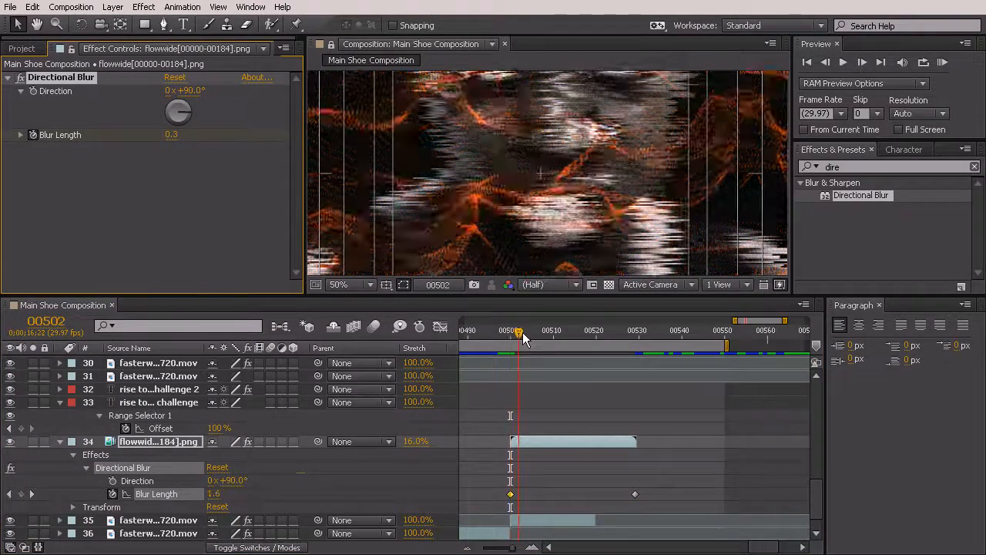
Scrub through the blur animation and split flowwide layer 34 at frame 523
left_click_drag(514, 331, 615, 355)
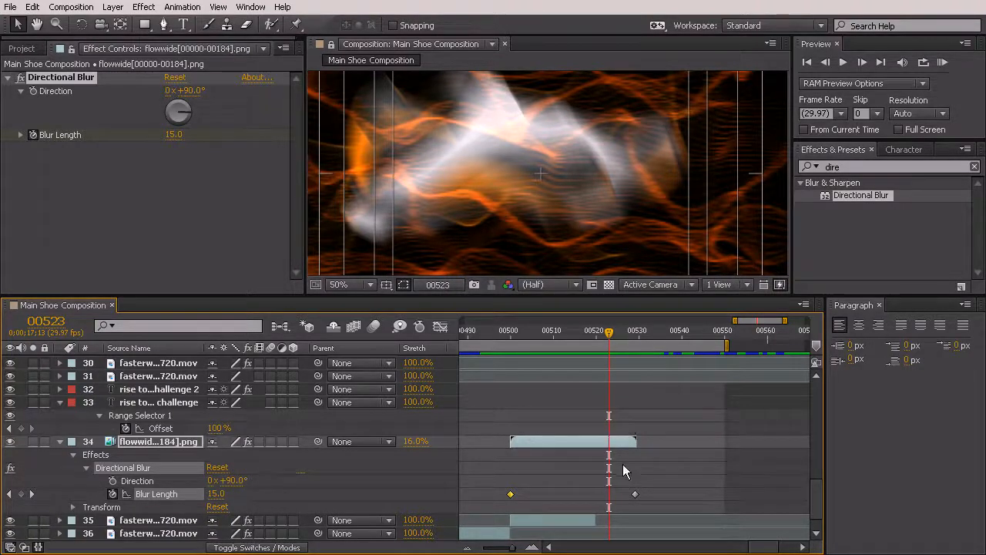
left_click(568, 453)
key("ctrl+d")
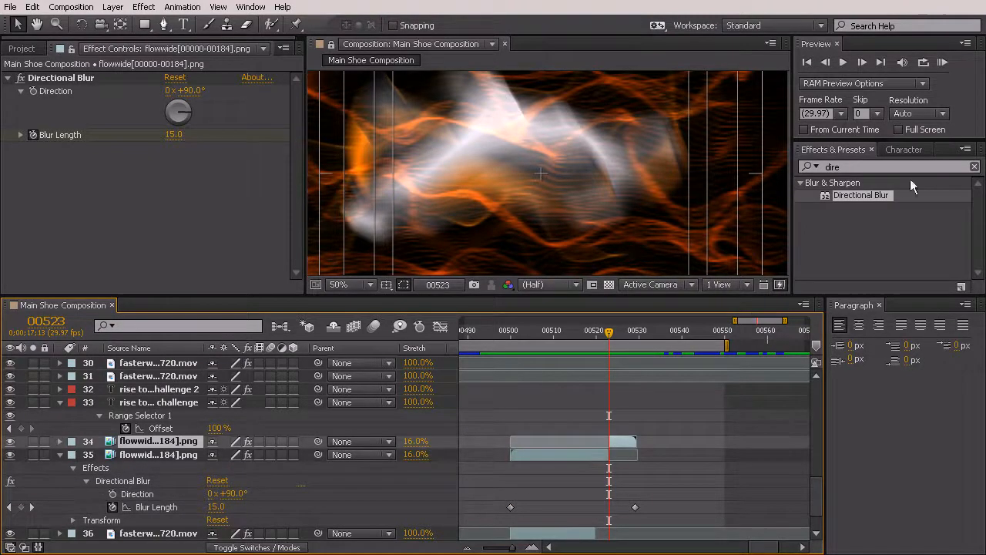
Find the Bad TV 3 - weak preset, apply it to the split-off end segment of the flowwide clip and check it around frame 523
key("ctrl+5")
type("bad")
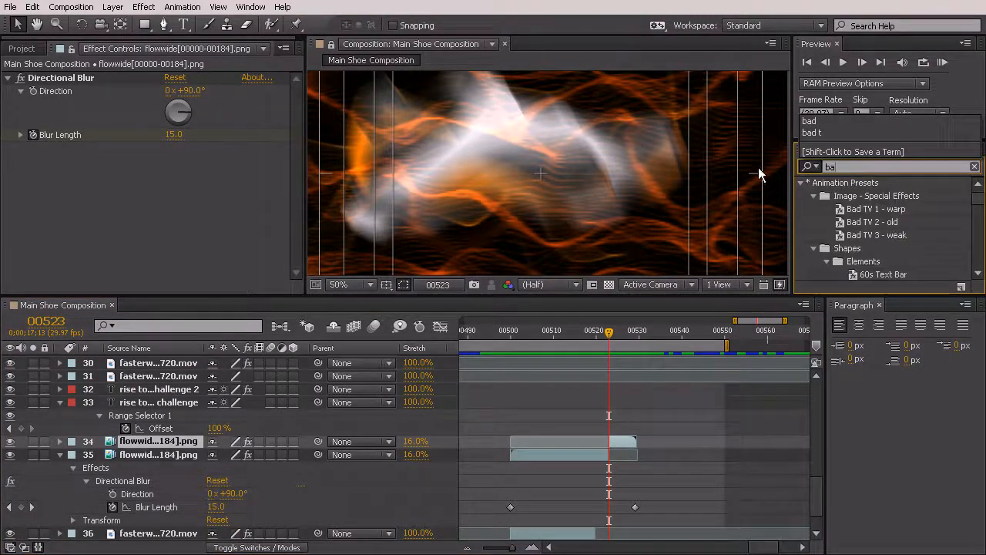
left_click(879, 235)
left_click_drag(668, 413, 633, 441)
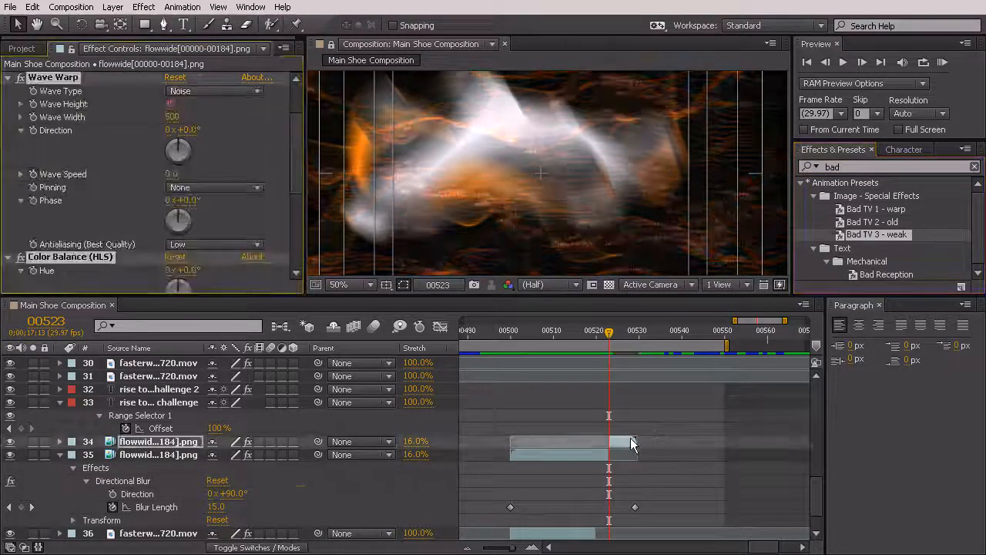
left_click_drag(610, 332, 610, 383)
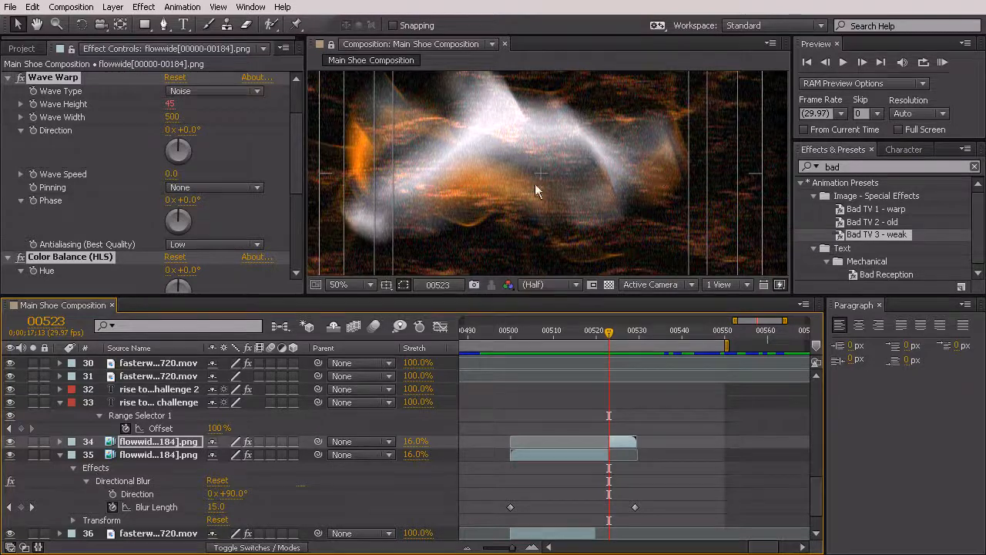
left_click(614, 333)
left_click(608, 337)
Expand flowwide layer 34's Transform properties, test its opacity at 0% and restore it to 100%
left_click(58, 441)
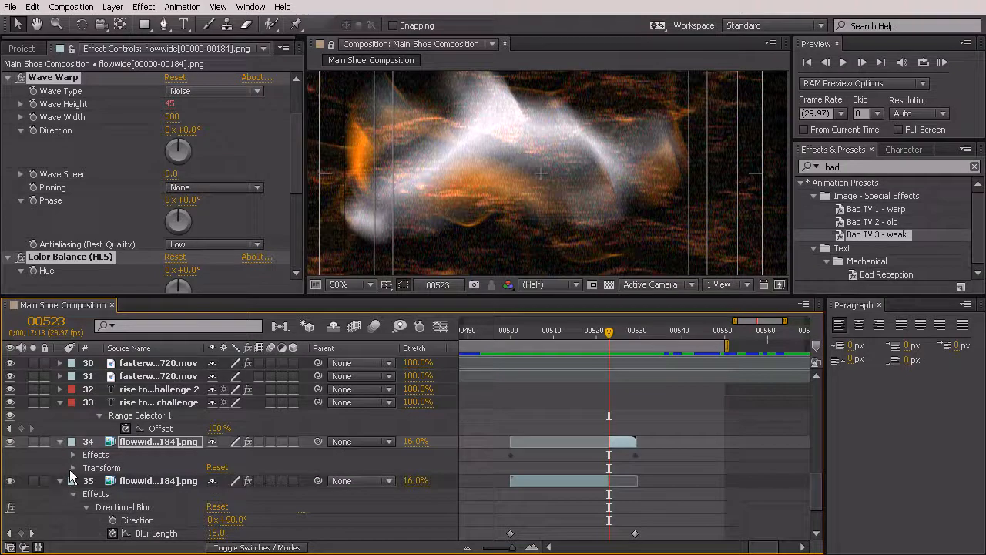
left_click(71, 467)
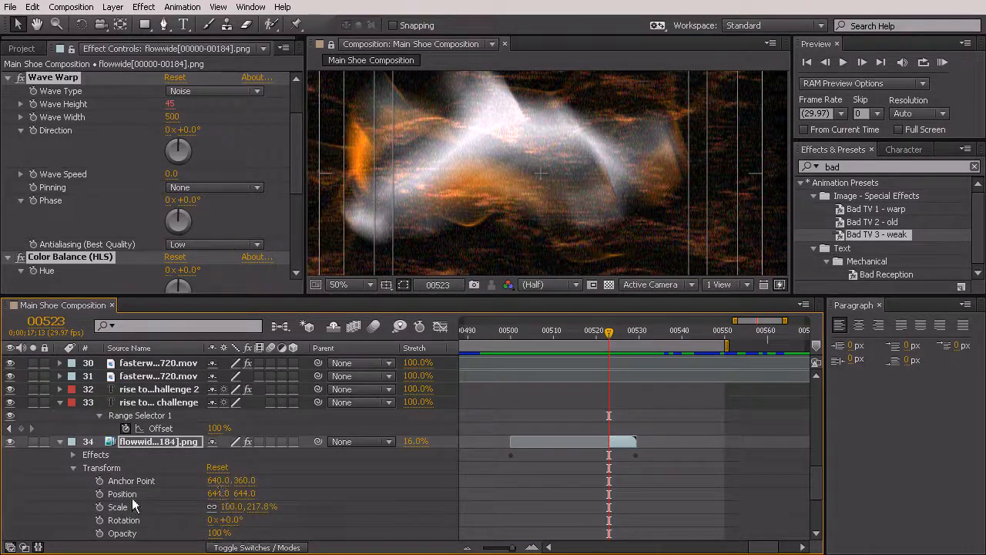
scroll(141, 485, "down", 3)
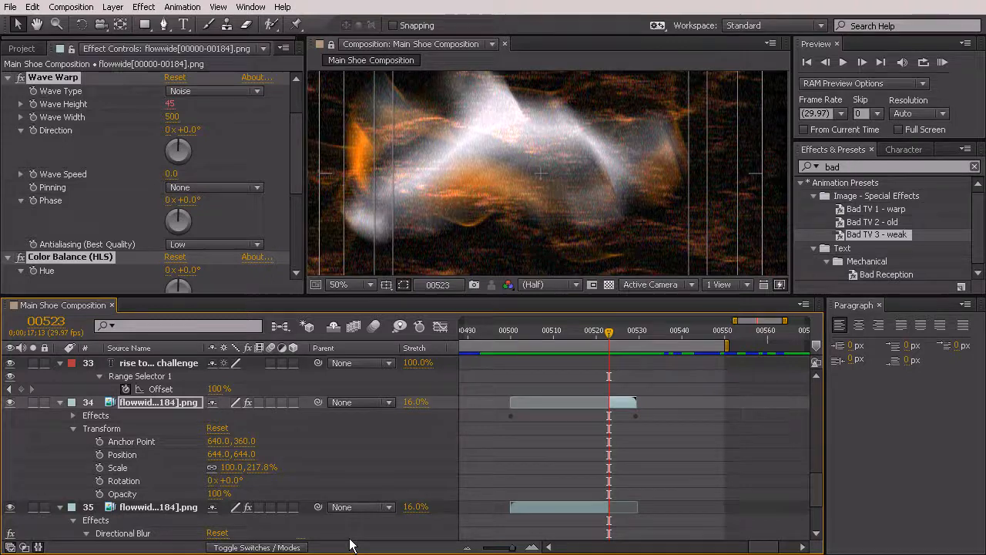
left_click(130, 494)
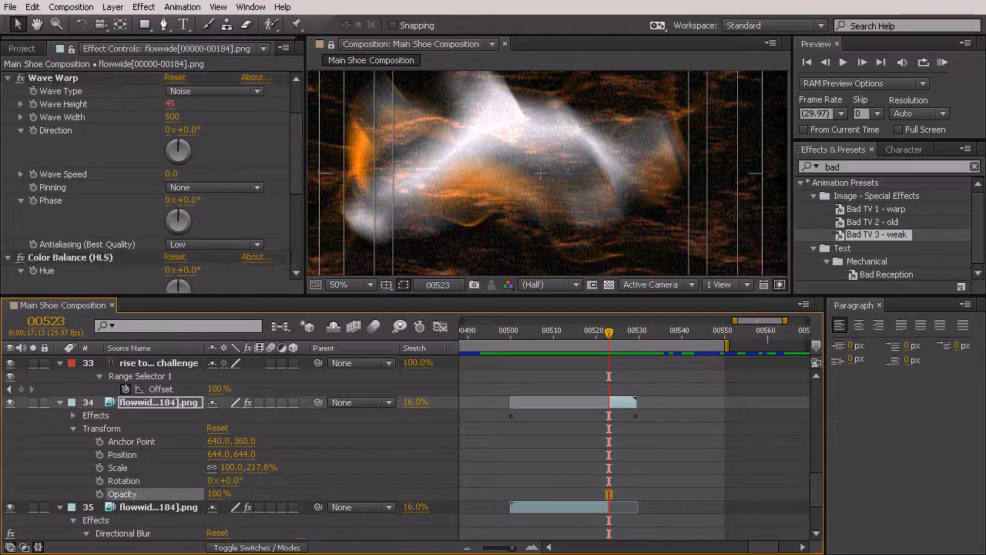
left_click_drag(219, 494, 158, 502)
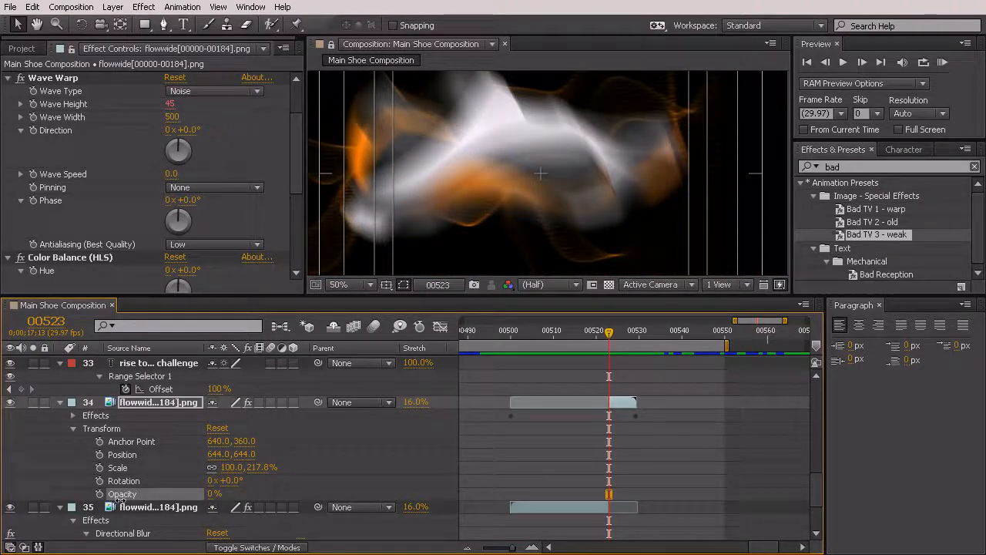
left_click_drag(121, 497, 254, 501)
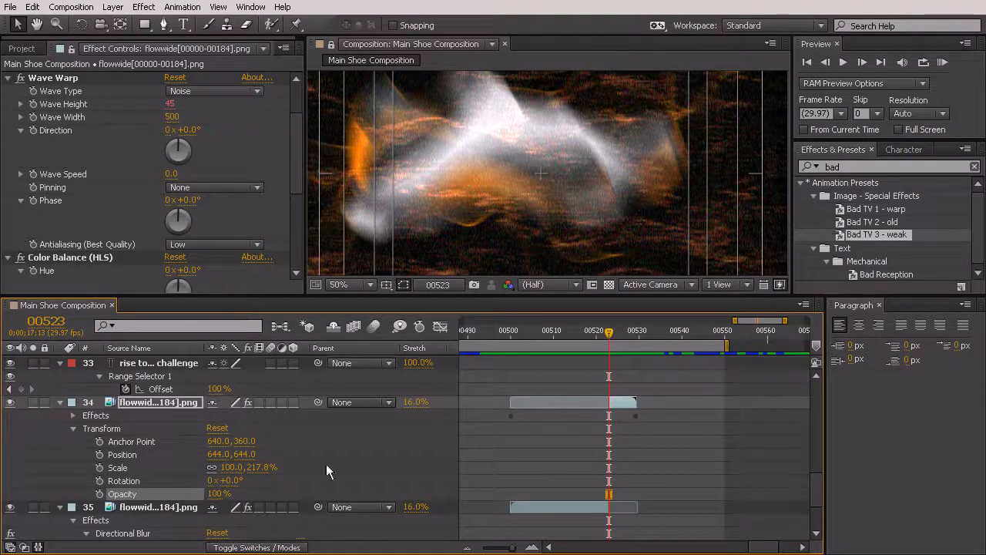
Keyframe flowwide layer 34's opacity from 100% at frame 523 to 0% at frame 529
left_click(102, 493)
left_click(620, 336)
left_click_drag(621, 338, 632, 341)
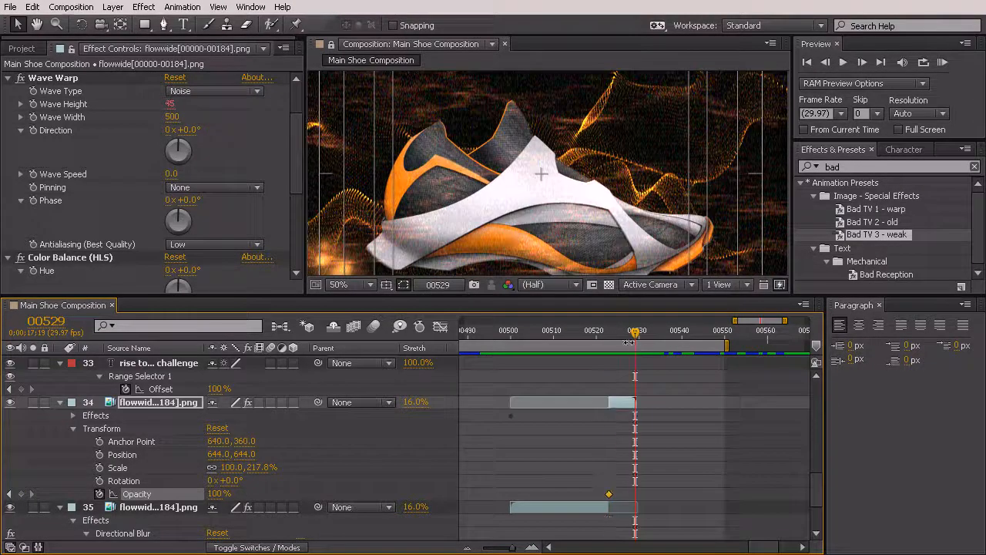
left_click_drag(216, 493, 77, 494)
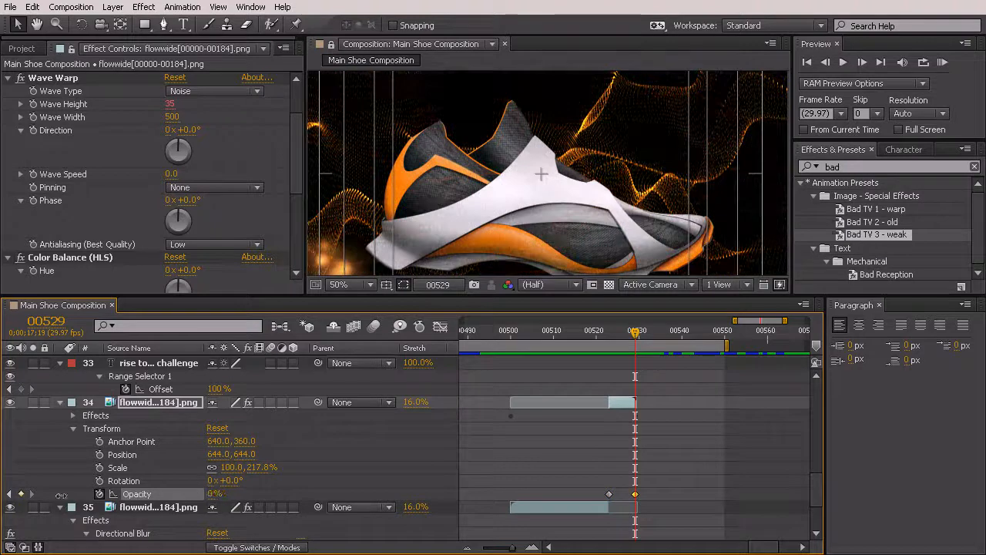
Reduce the composition view to 25% and scrub across the end of the flowwide clip to review the fade into the shoe shot
left_click_drag(635, 332, 653, 385)
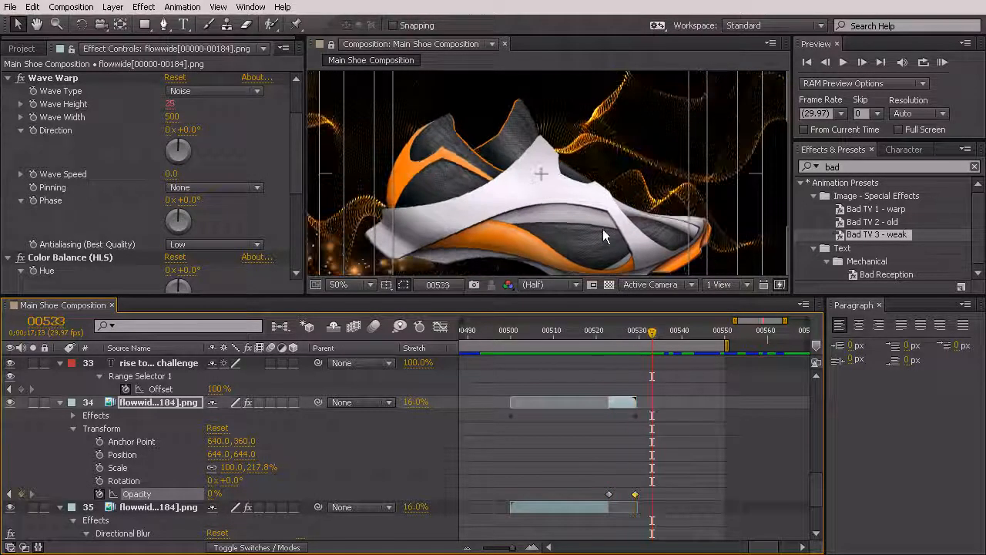
scroll(663, 185, "down", 2)
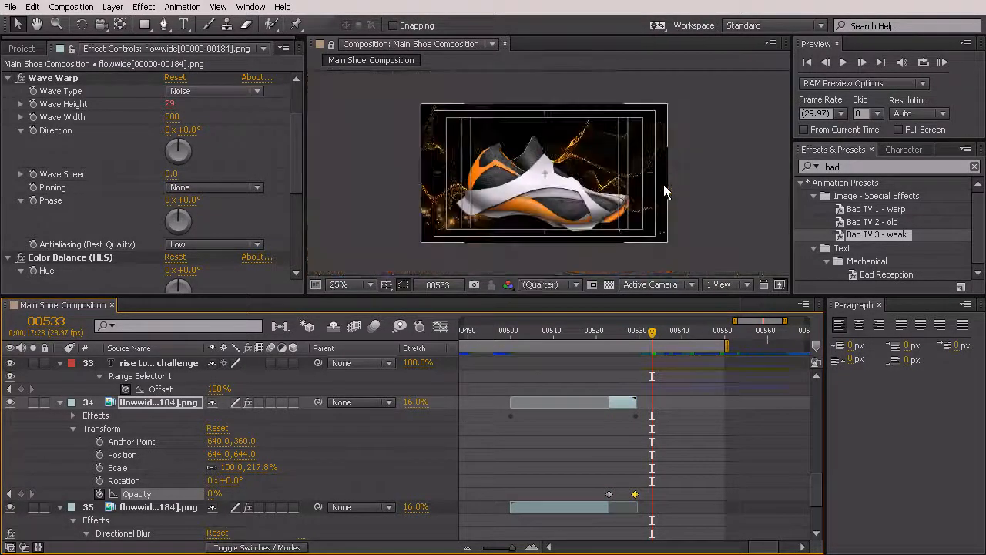
scroll(663, 184, "up", 2)
scroll(664, 184, "down", 2)
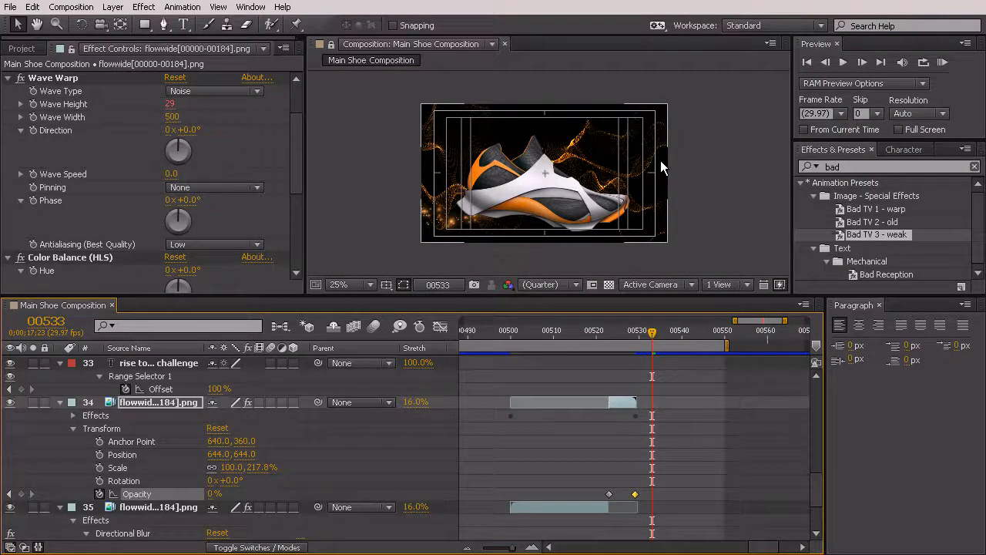
left_click_drag(606, 335, 638, 347)
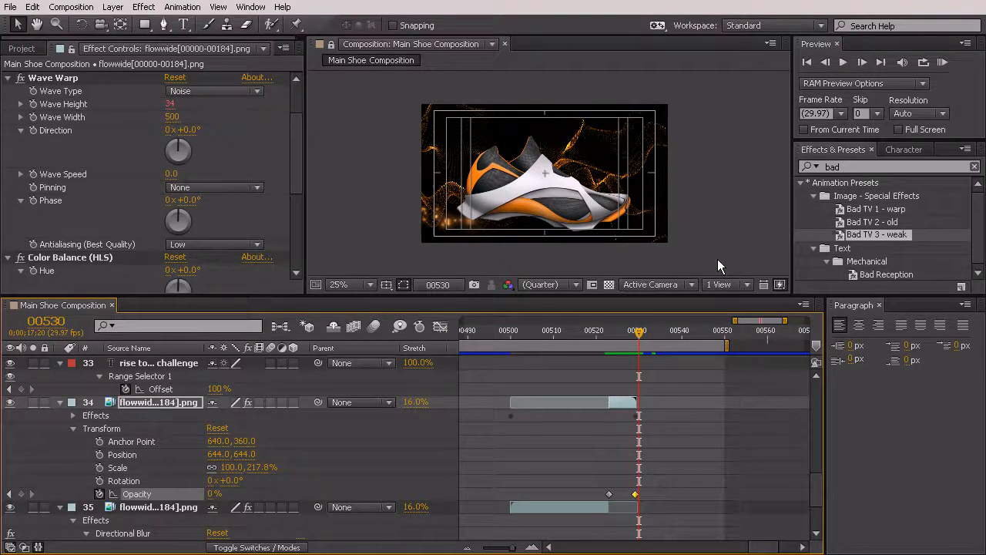
left_click_drag(639, 335, 611, 359)
left_click_drag(603, 358, 647, 413)
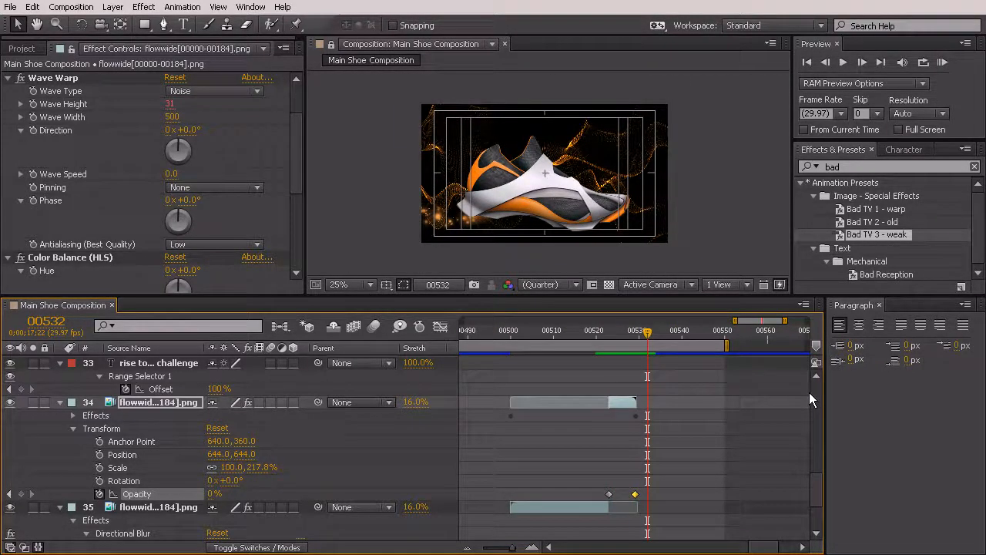
Extend the work area over the entire composition and play a RAM preview of the whole commercial
left_click_drag(511, 547, 460, 550)
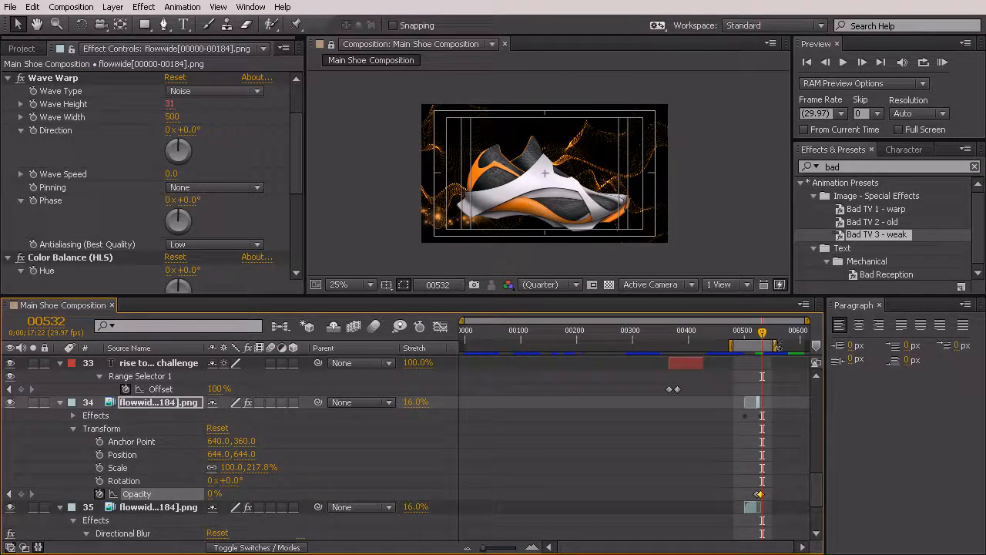
left_click_drag(777, 345, 822, 346)
left_click_drag(730, 345, 462, 346)
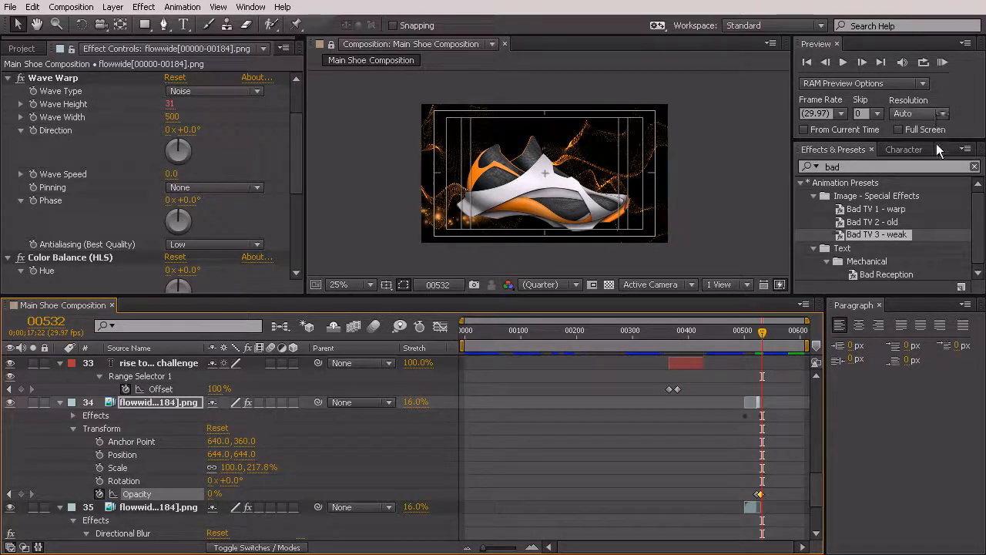
left_click(940, 65)
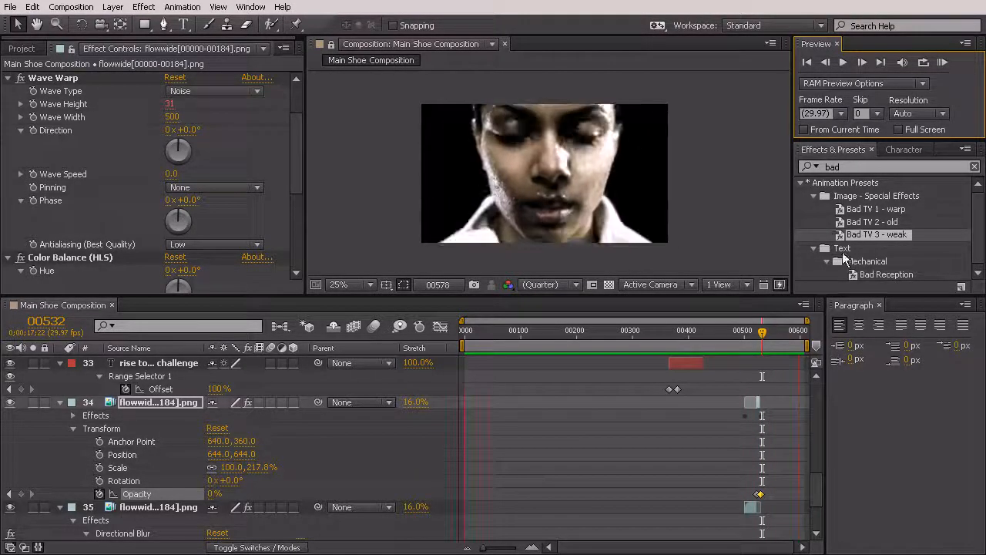
Bring the bottom layers into view and go to frame 579, at the end of the ShoeReveal clip
left_click(762, 339)
left_click_drag(762, 332, 782, 438)
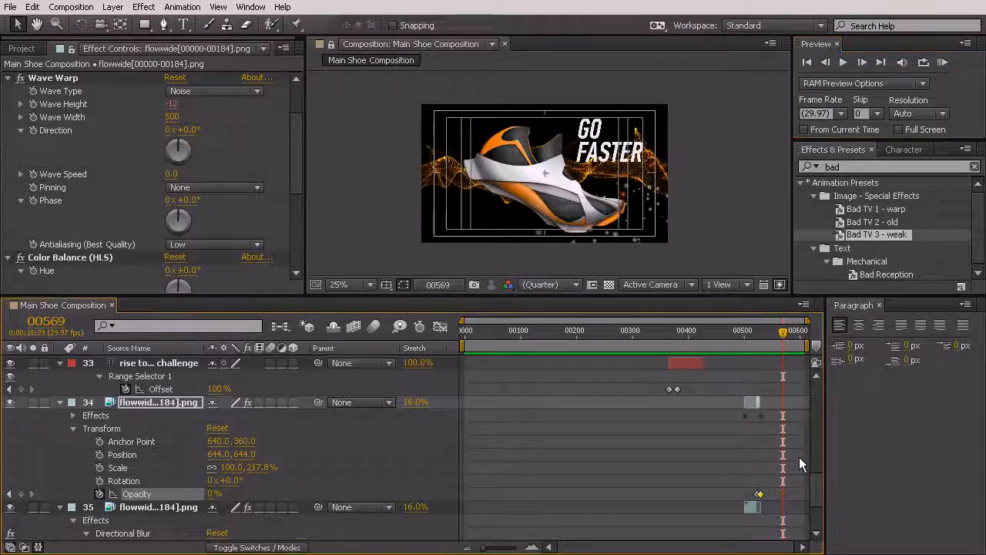
left_click_drag(816, 484, 817, 509)
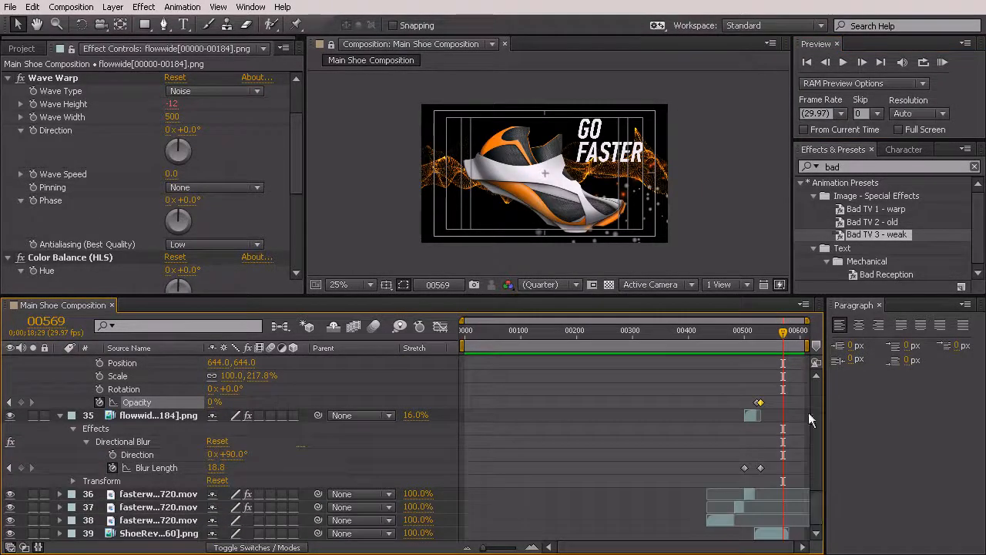
left_click(786, 330)
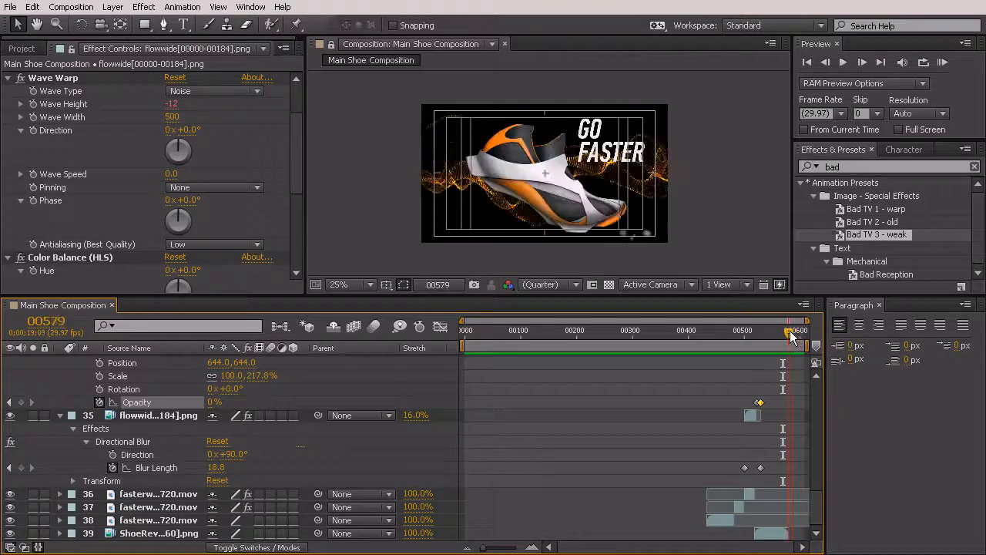
mouse_move(790, 331)
left_mouse_down()
mouse_move(780, 332)
mouse_move(789, 334)
left_mouse_up()
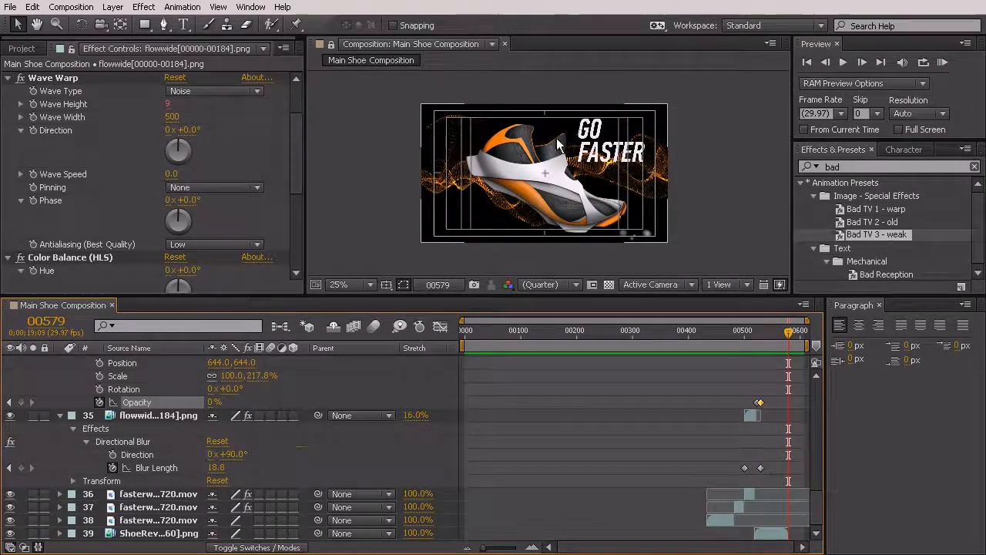
Magnify the composition view to 50% and enlarge its viewing area to show the full shoe frame
scroll(573, 122, "up", 1)
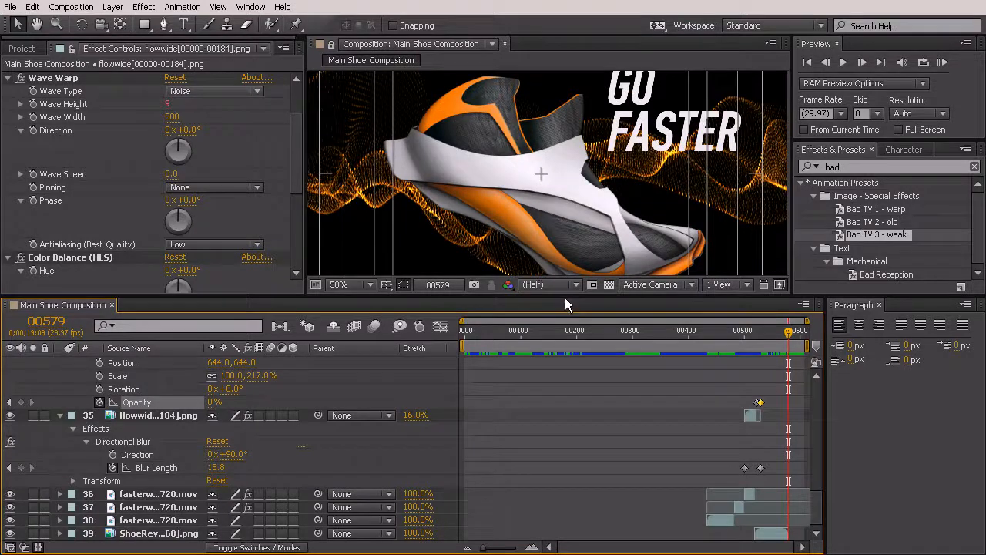
left_click_drag(566, 300, 562, 388)
left_click_drag(302, 175, 248, 176)
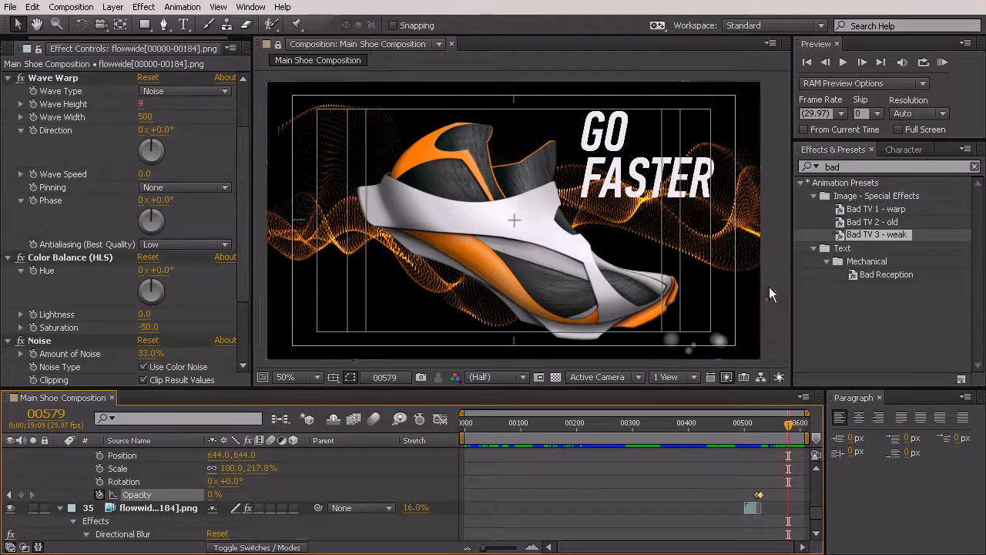
Try to freeze the ShoeReveal clip on its last frame at frame 579
scroll(817, 514, "down", 1)
scroll(817, 518, "down", 3)
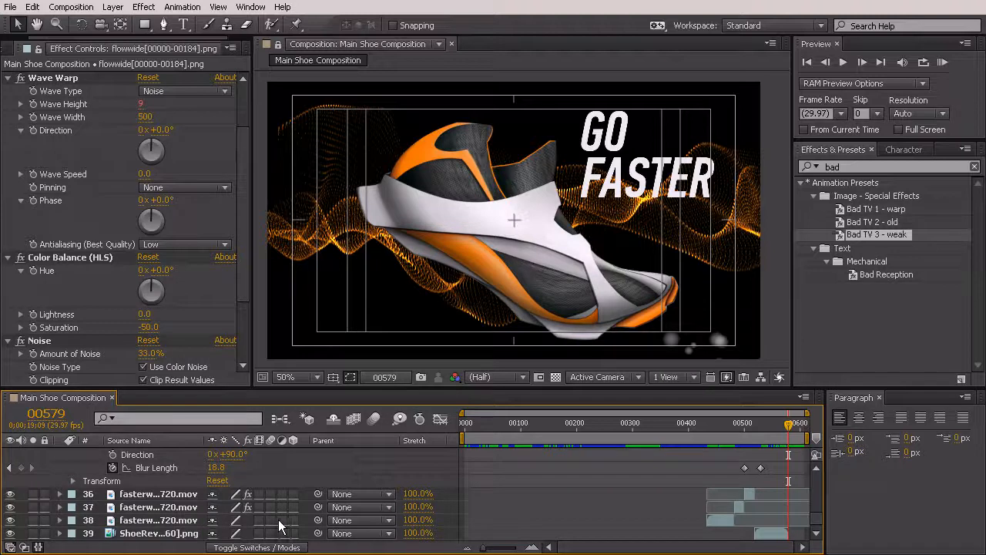
left_click_drag(789, 425, 787, 475)
left_click(177, 533)
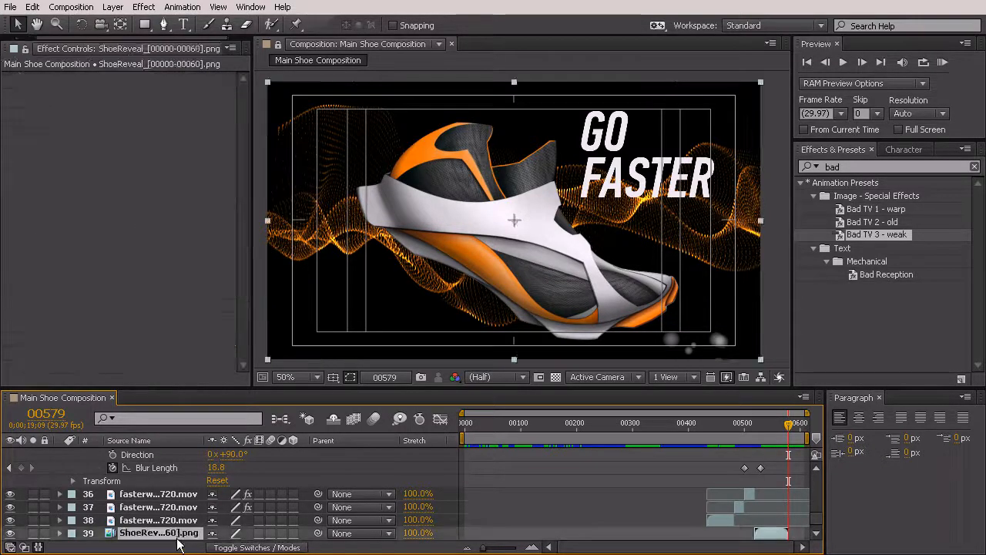
right_click(177, 539)
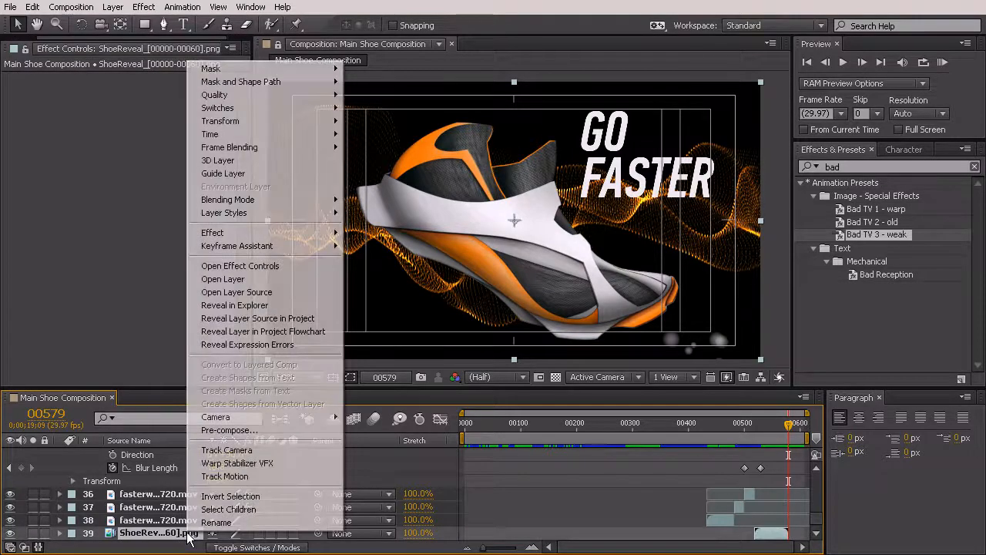
mouse_move(210, 135)
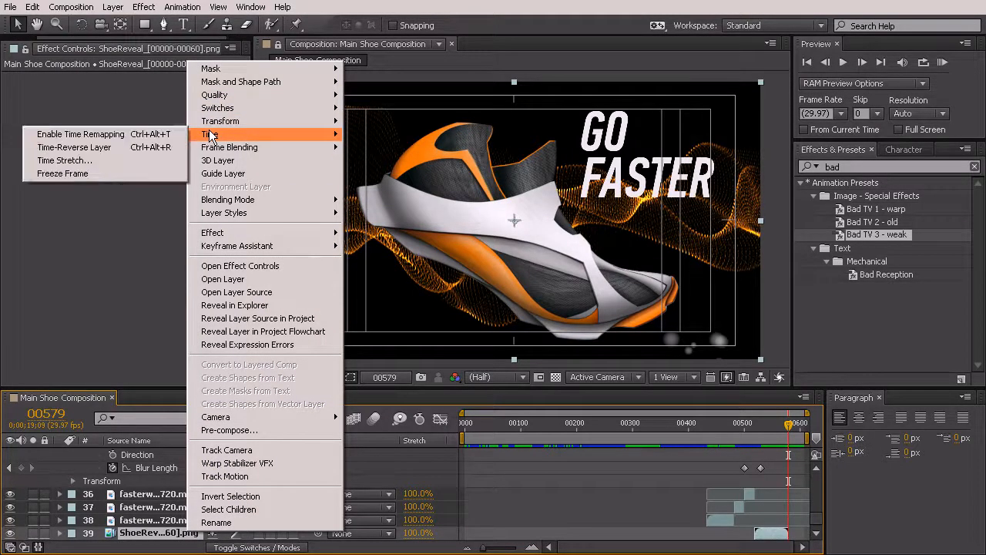
left_click(86, 174)
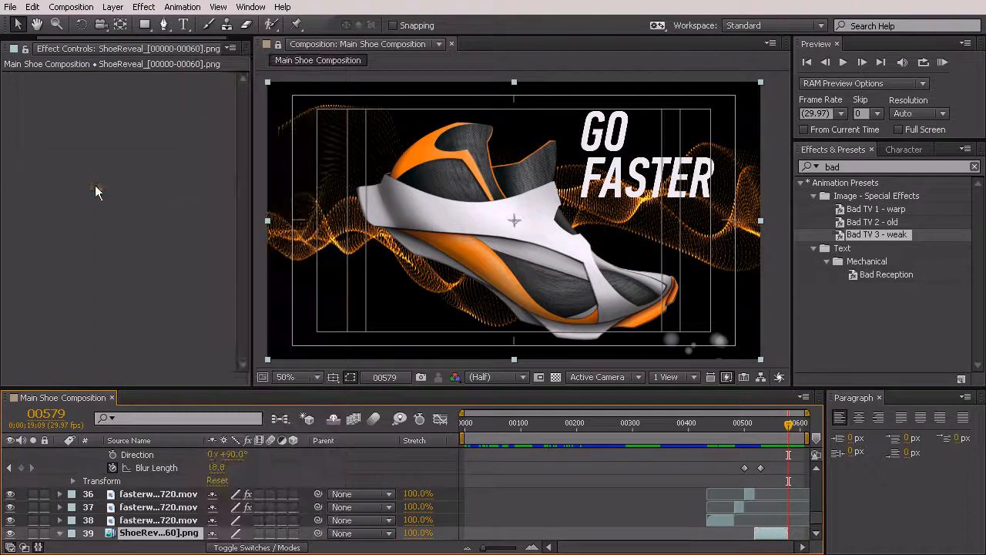
left_click_drag(785, 424, 766, 447)
key("o")
mouse_move(783, 427)
left_mouse_down()
mouse_move(763, 426)
mouse_move(787, 436)
left_mouse_up()
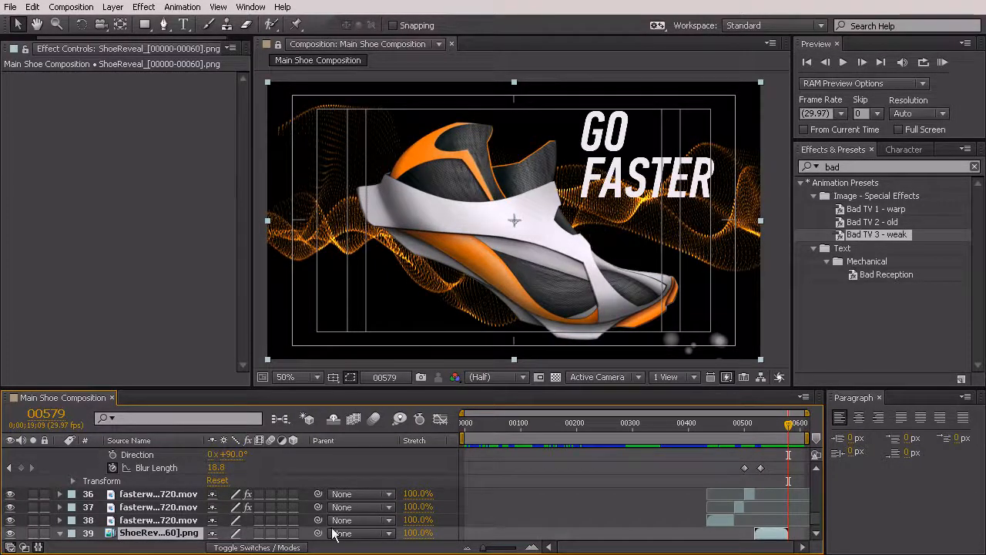
Duplicate the ShoeReveal layer and turn the lower copy into a freeze frame at frame 579
key("ctrl+d")
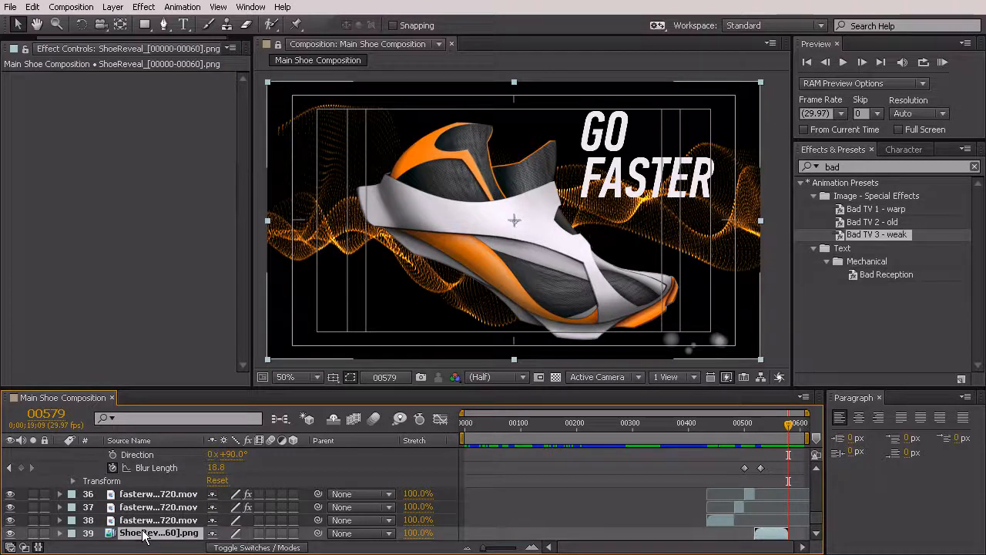
left_click_drag(817, 518, 817, 522)
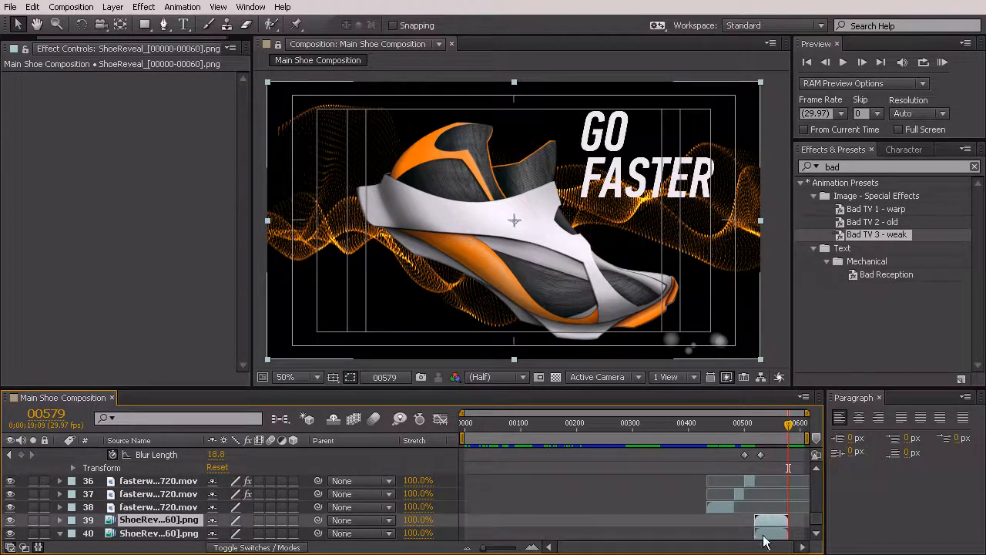
left_click(184, 535)
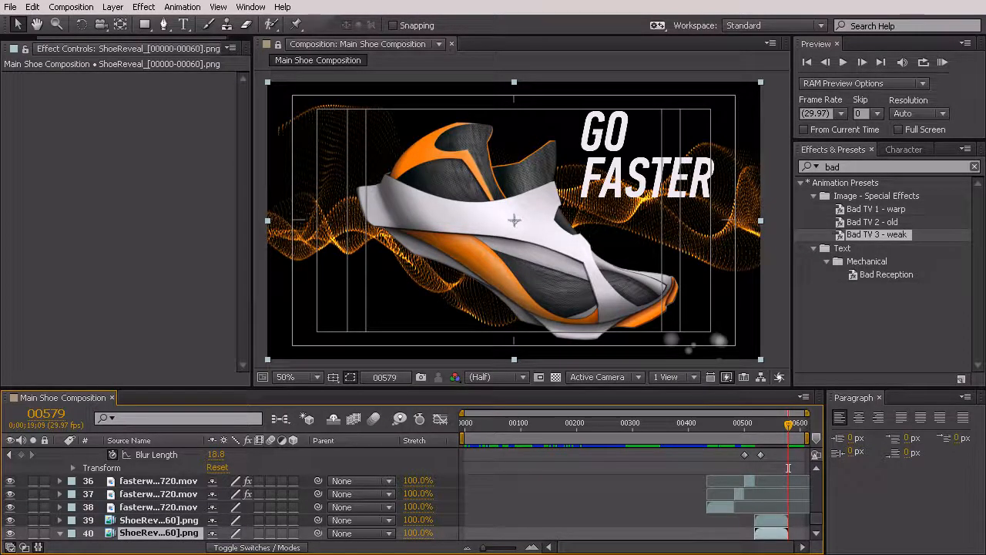
right_click(770, 534)
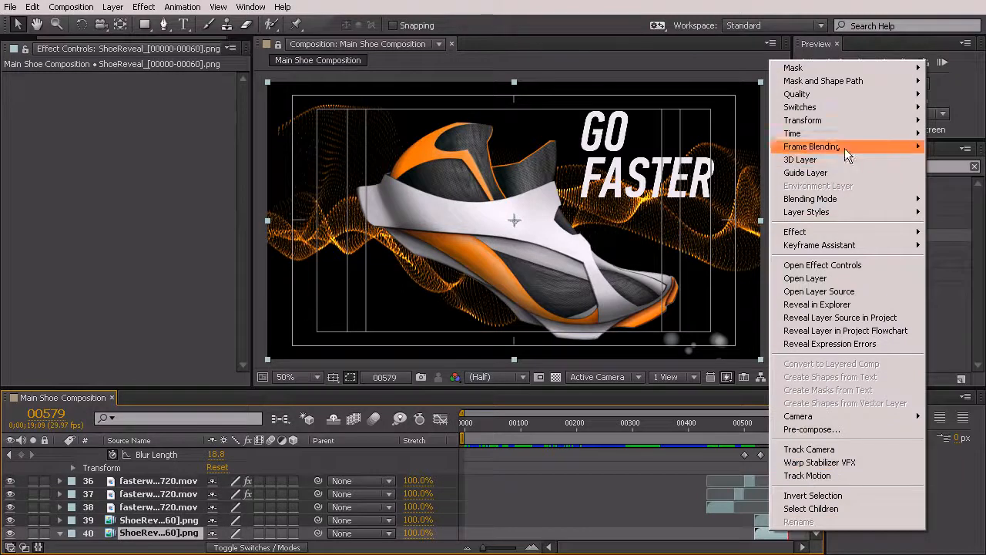
mouse_move(840, 138)
left_click(667, 172)
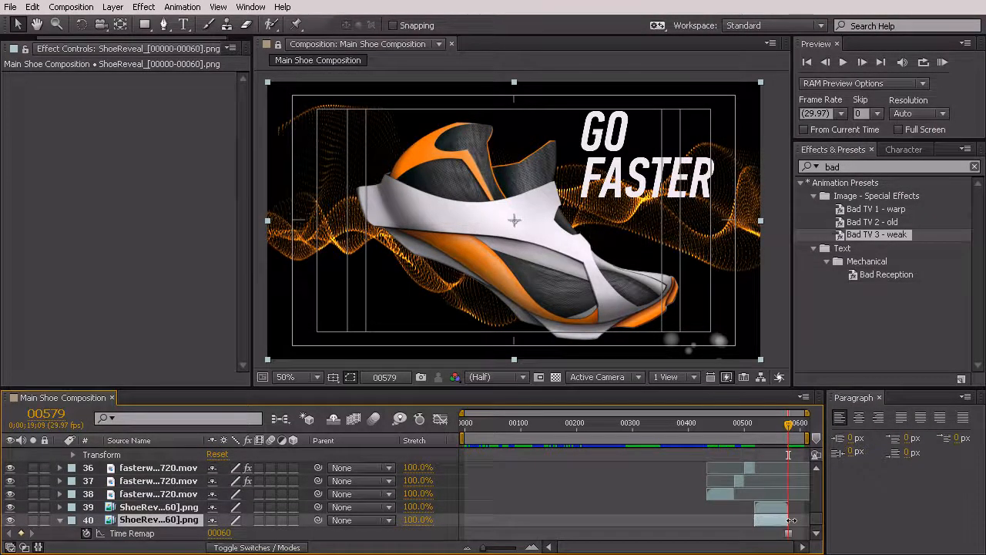
Extend the frozen ShoeReveal copy to the composition's end and trim its start to frame 580, directly after the original clip
left_click_drag(799, 520, 810, 520)
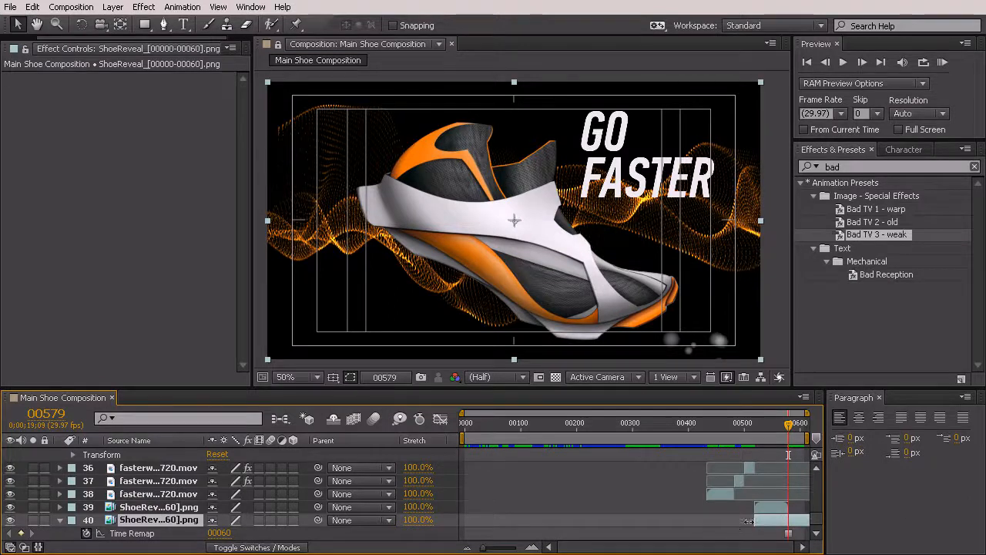
left_click_drag(758, 523, 787, 532)
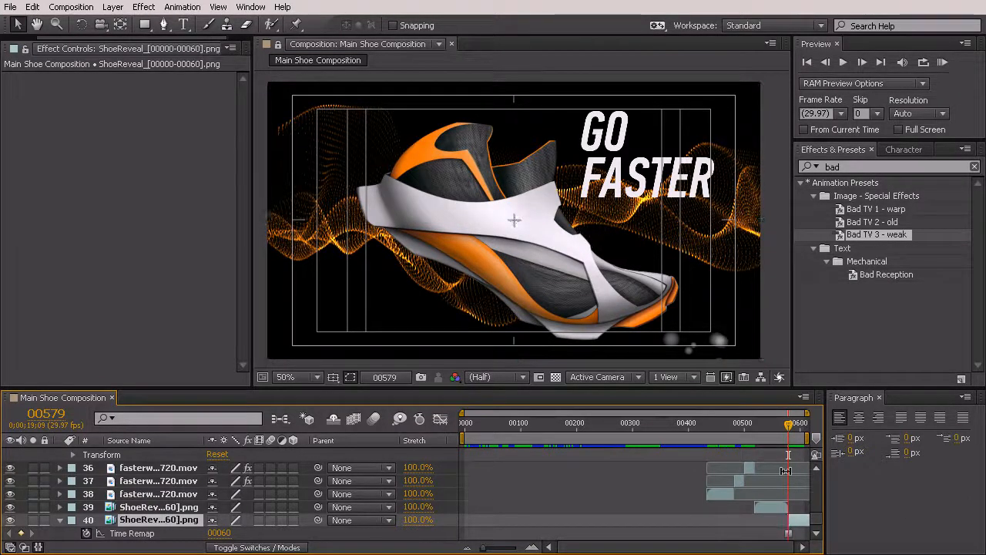
left_click_drag(766, 426, 788, 474)
left_click_drag(483, 547, 517, 549)
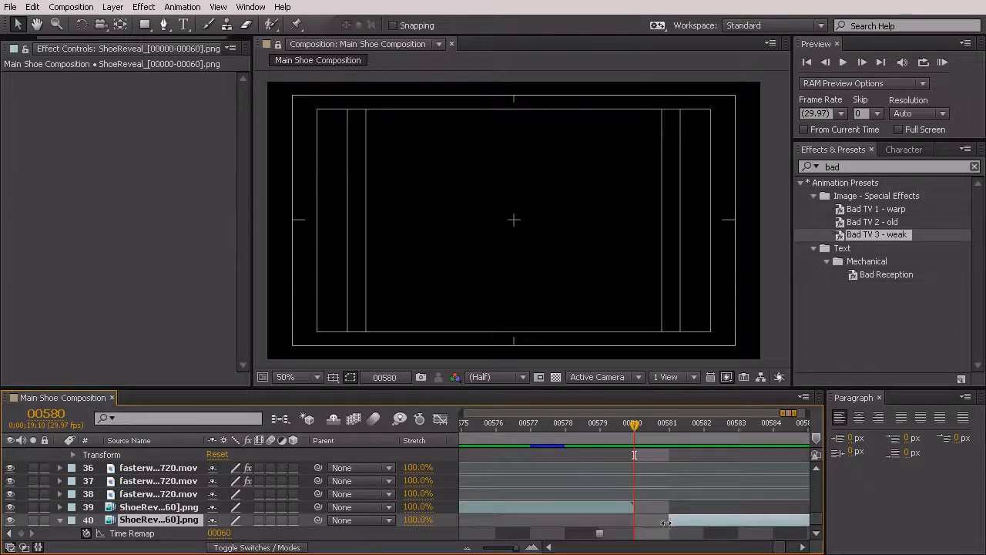
left_click_drag(669, 521, 640, 522)
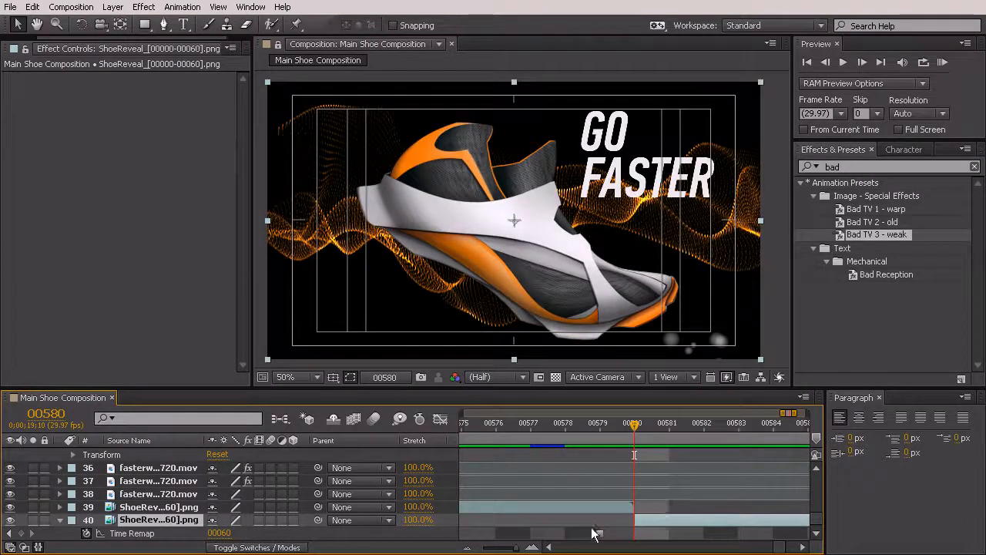
left_click_drag(517, 550, 500, 549)
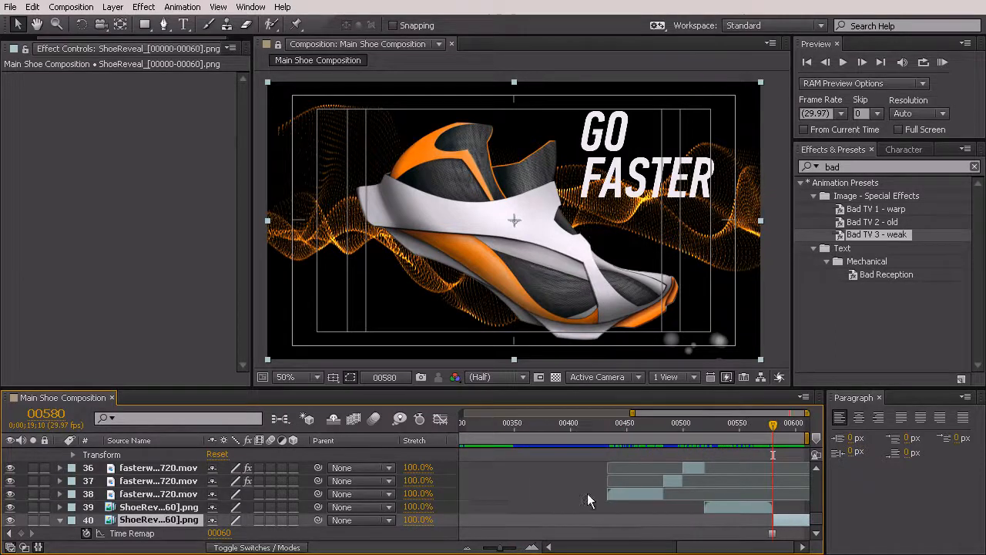
Apply the Bad TV 3 - weak preset to the frozen ShoeReveal layer and scrub over the distortion
left_click_drag(764, 422, 776, 430)
double_click(870, 234)
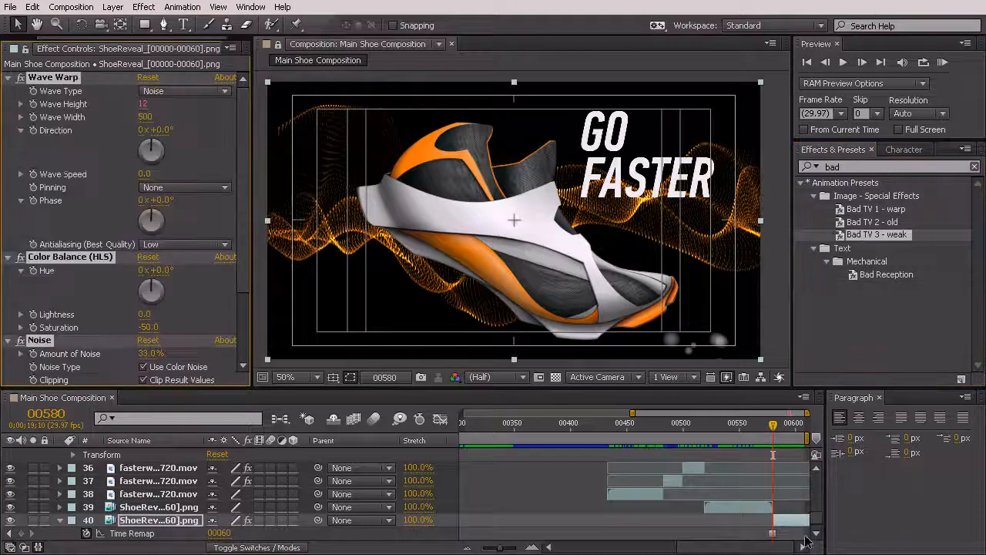
left_click_drag(772, 423, 780, 455)
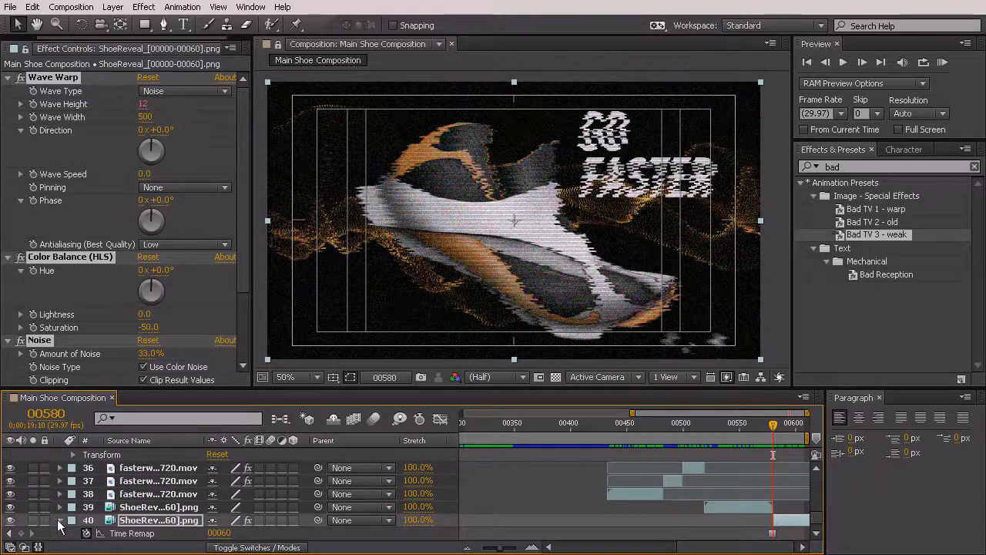
Set a Scale keyframe at 100% on the frozen ShoeReveal layer at frame 580
scroll(61, 531, "down", 2)
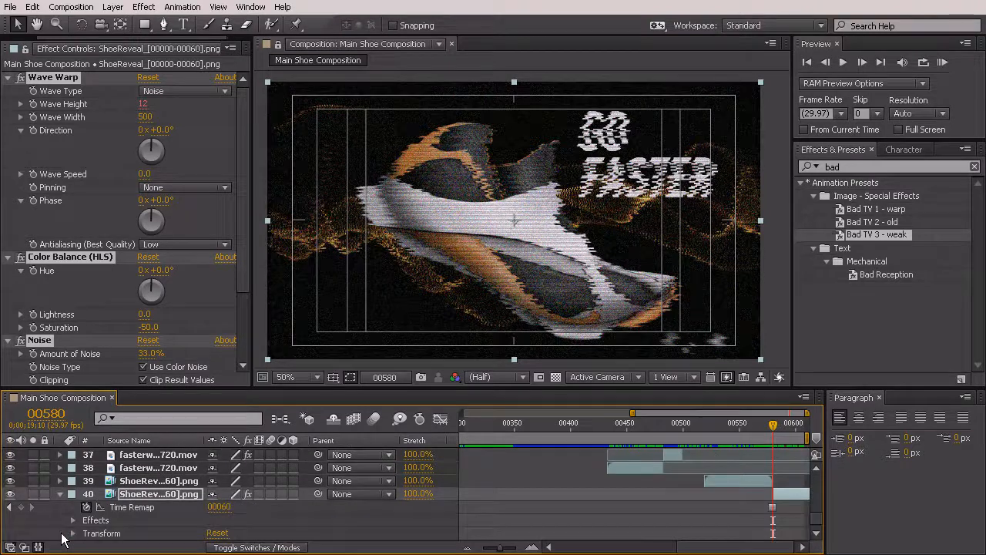
left_click(108, 533)
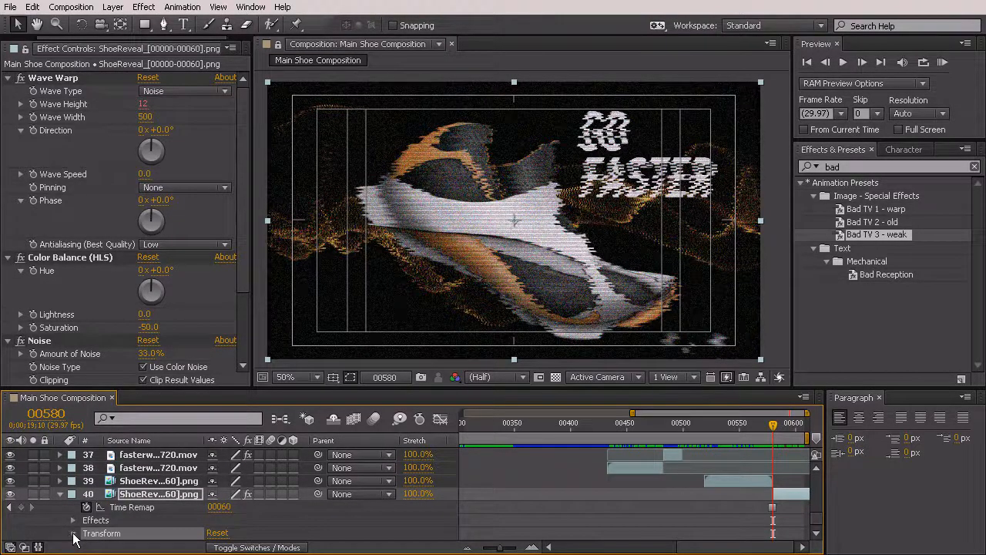
left_click(73, 533)
left_click(120, 507)
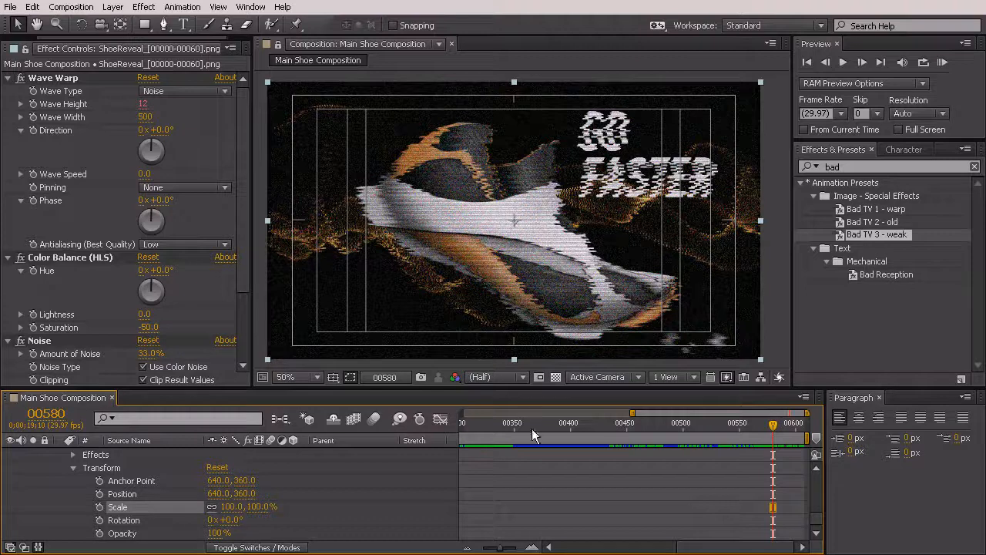
left_click(100, 507)
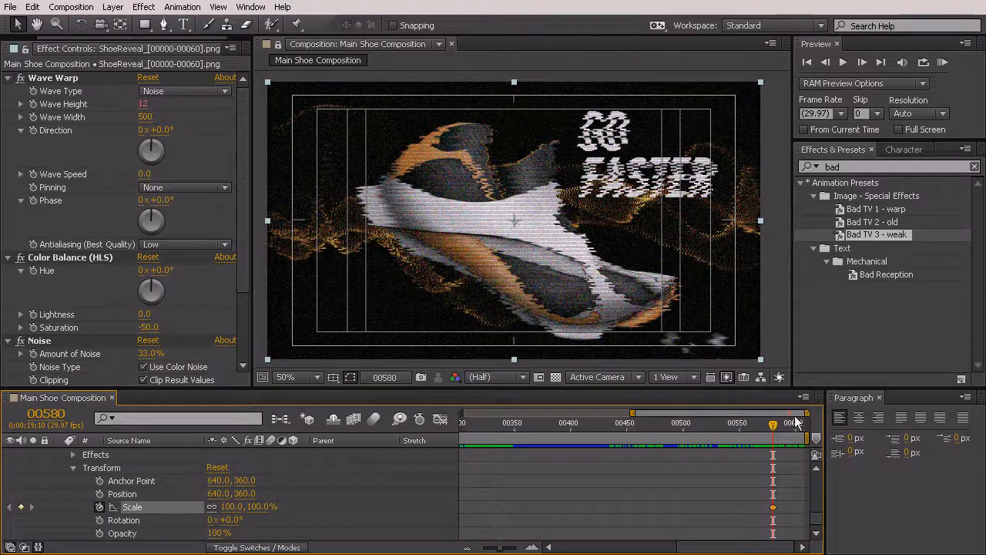
Squash the frozen layer's height to about 3.9% at frame 594 and its width to about 3.8% at frame 607
left_click_drag(776, 422, 792, 428)
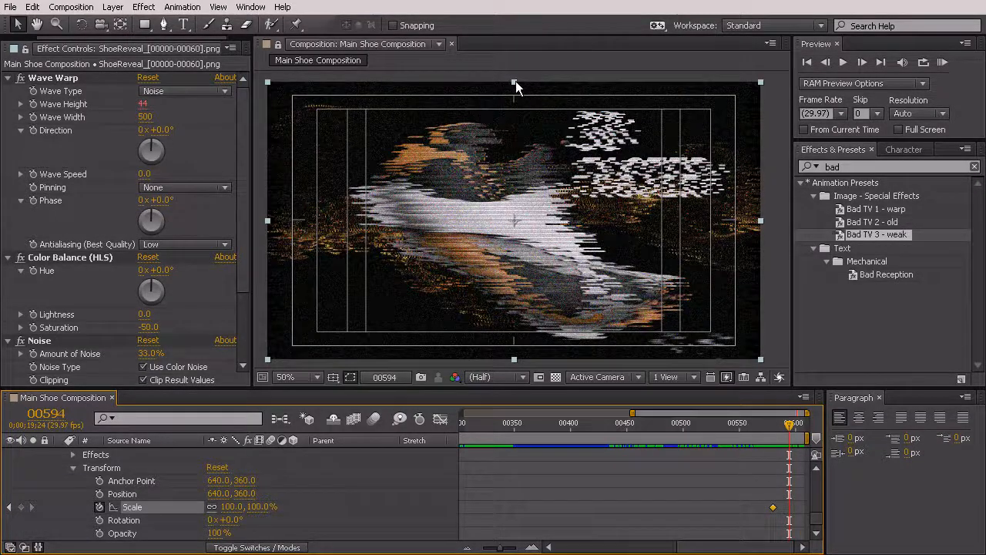
left_click_drag(514, 82, 535, 214)
left_click_drag(786, 426, 830, 444)
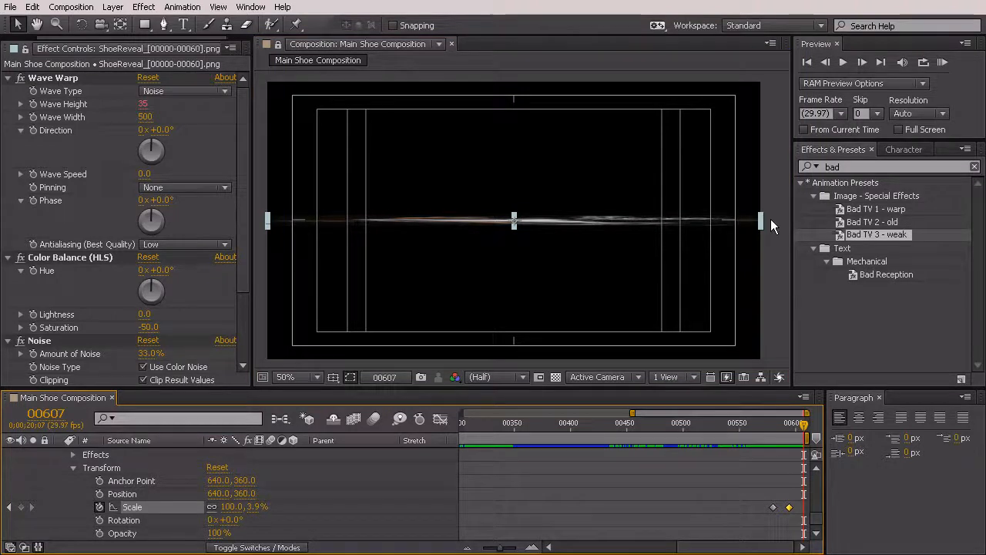
left_click_drag(760, 221, 522, 222)
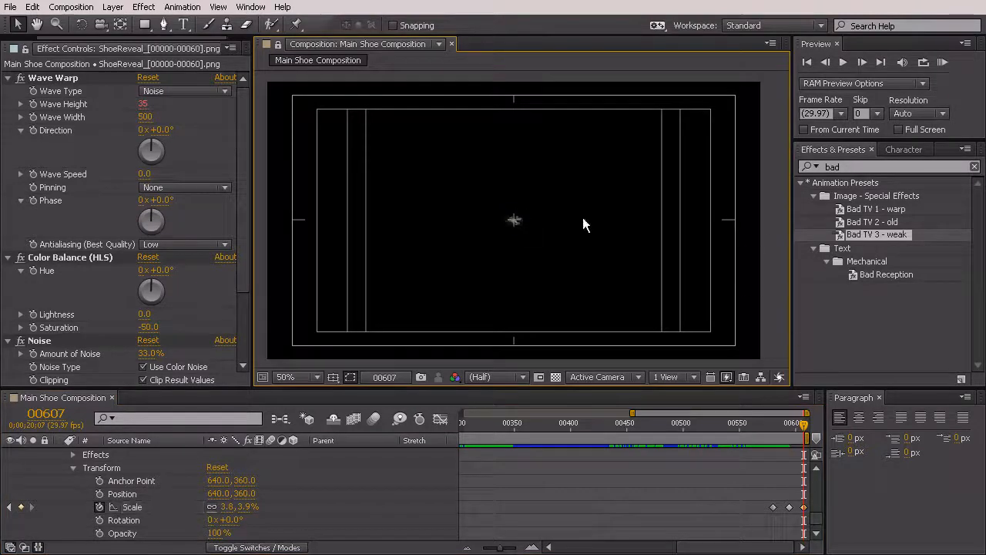
left_click_drag(777, 417, 826, 437)
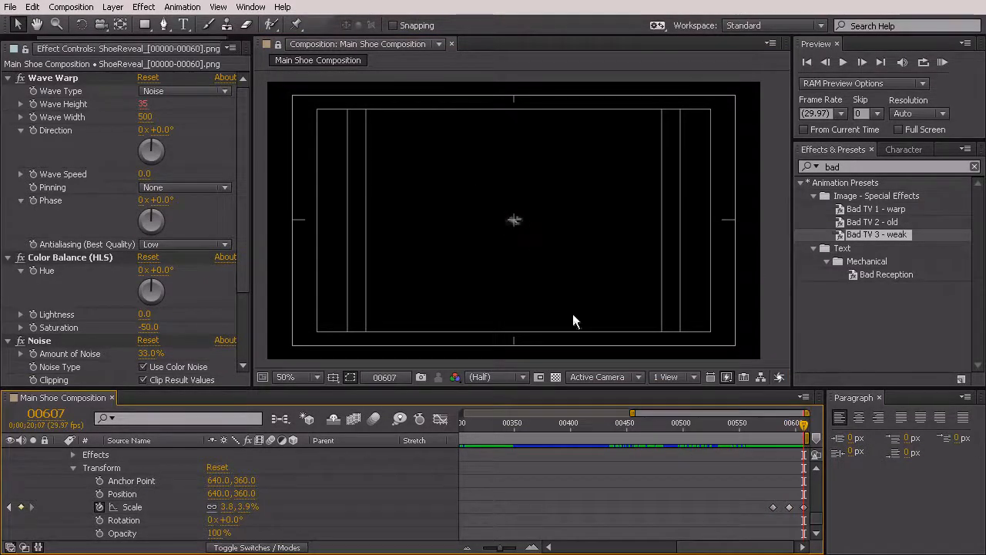
Split the frozen ShoeReveal layer at frame 594, where the picture has collapsed to a thin line
mouse_move(767, 418)
left_mouse_down()
mouse_move(789, 435)
mouse_move(761, 437)
mouse_move(806, 462)
mouse_move(782, 457)
mouse_move(792, 461)
left_mouse_up()
key("alt+]")
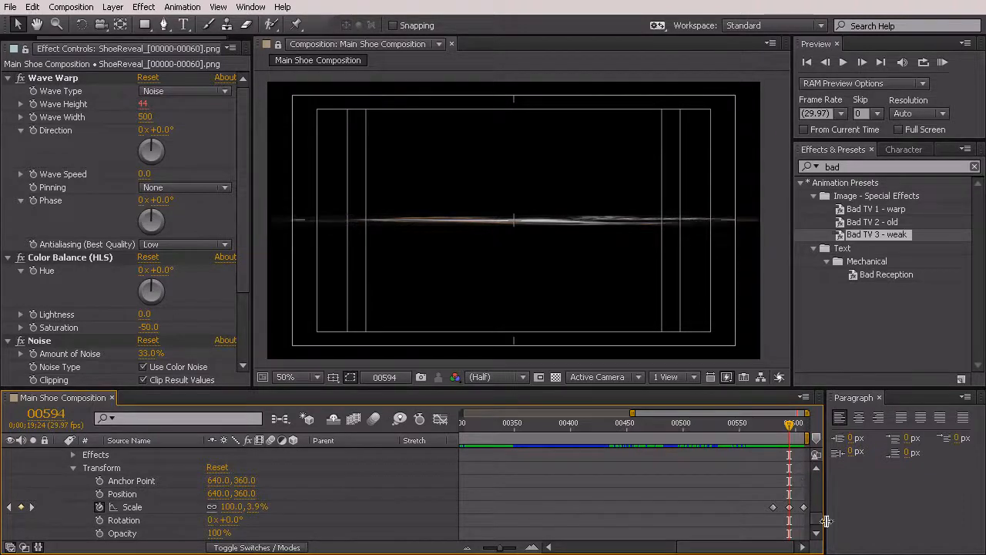
scroll(823, 528, "up", 5)
mouse_move(776, 430)
left_mouse_down()
mouse_move(768, 426)
mouse_move(792, 440)
left_mouse_up()
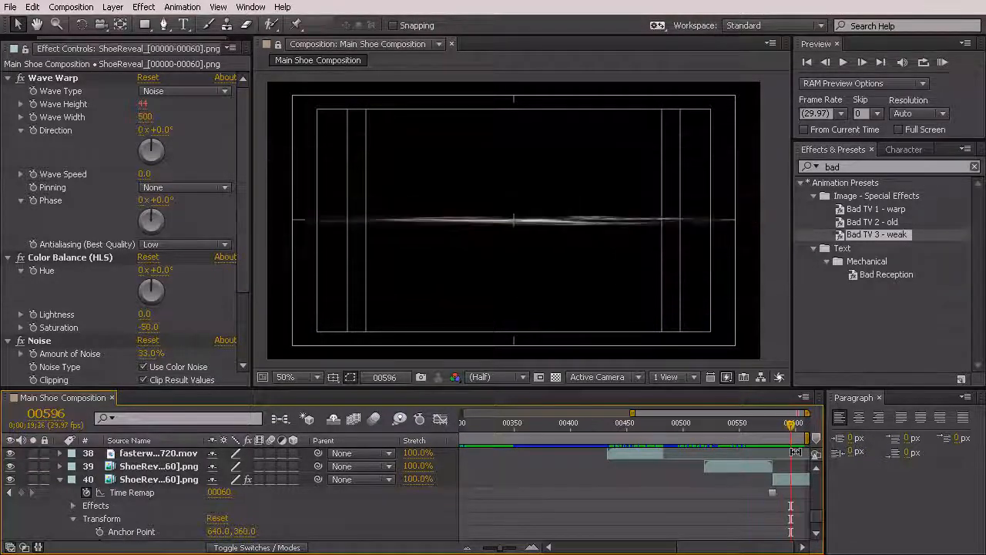
scroll(810, 521, "down", 3)
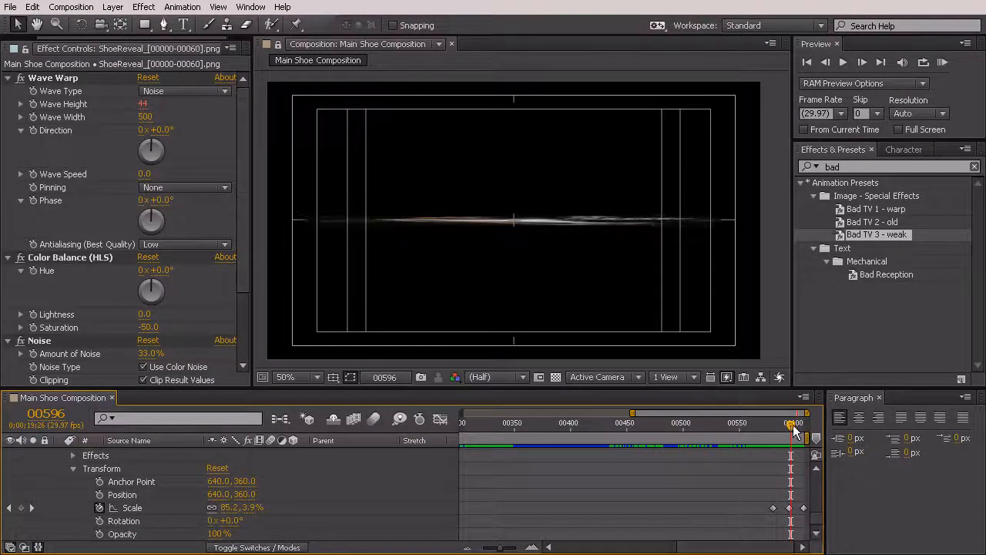
left_click_drag(794, 429, 796, 433)
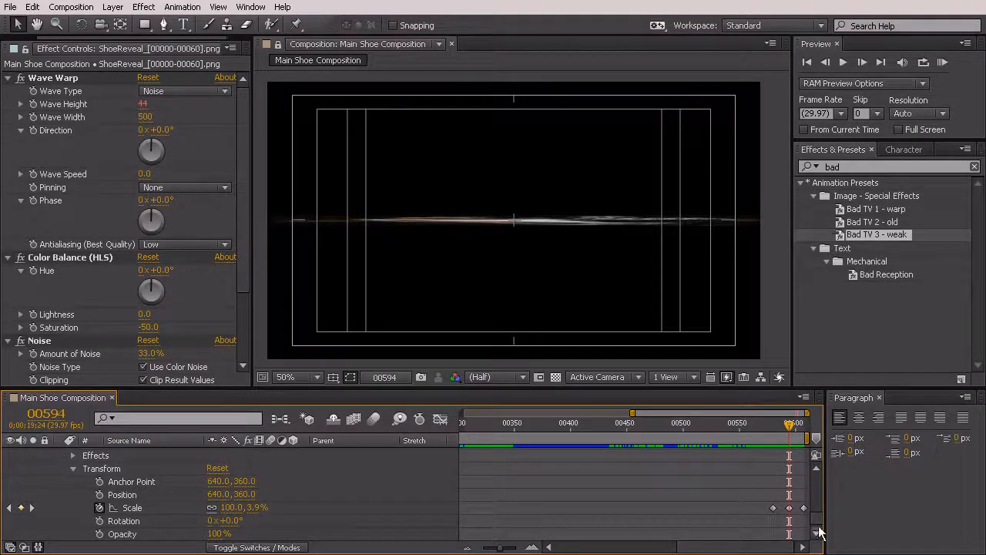
scroll(821, 522, "up", 3)
scroll(821, 522, "down", 3)
scroll(821, 522, "up", 3)
left_click(803, 497)
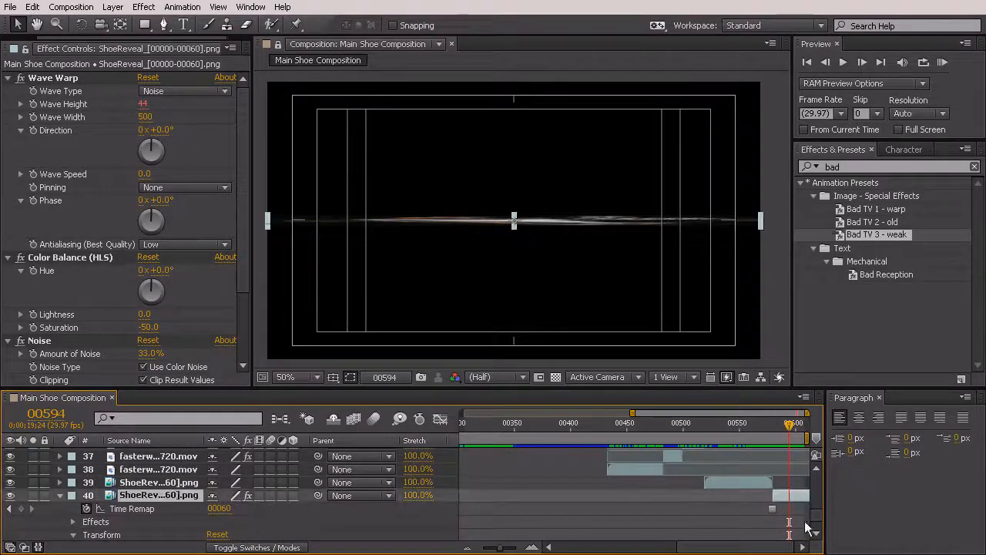
key("ctrl+shift+d")
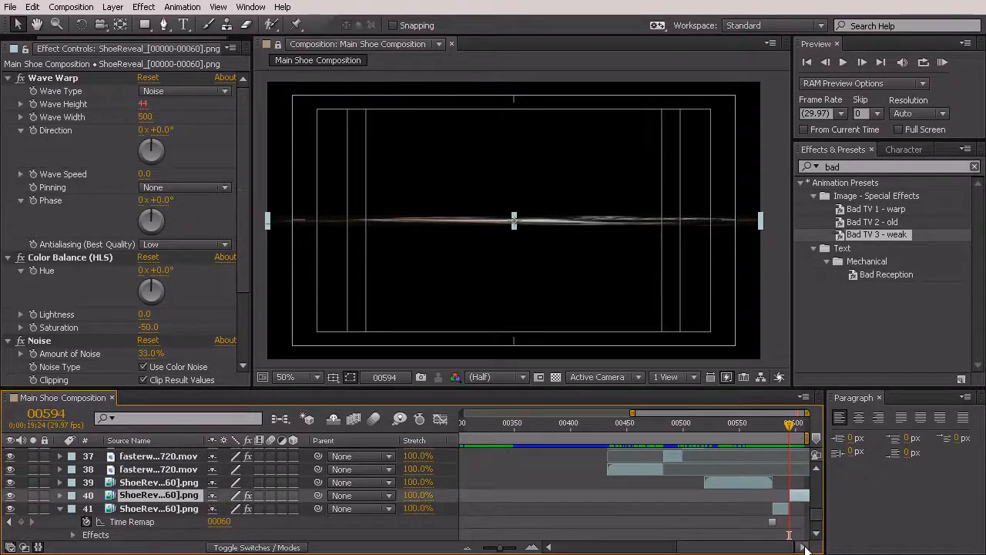
Find the Glow effect and apply it four times to the second piece of the split ShoeReveal layer, after frame 594
left_click_drag(791, 426, 805, 434)
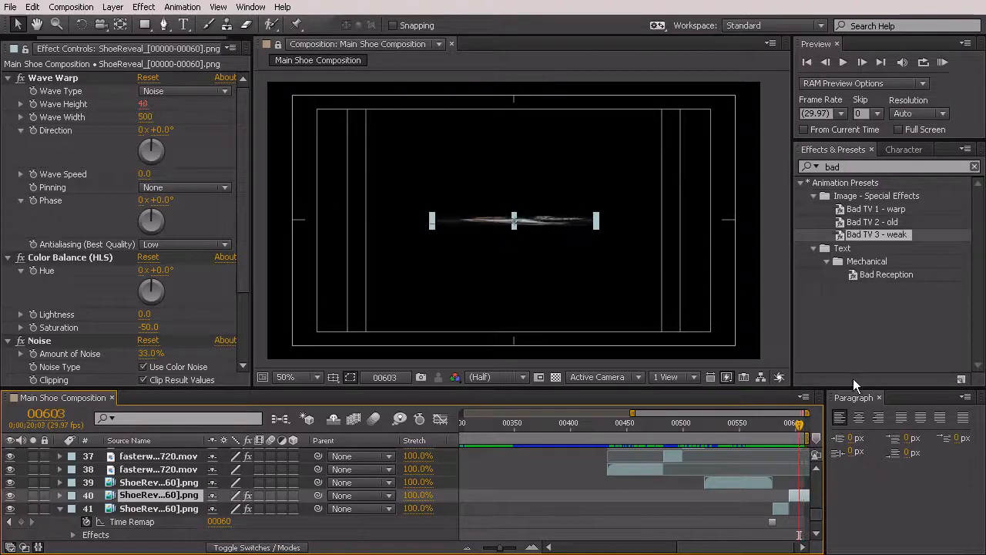
left_click(854, 167)
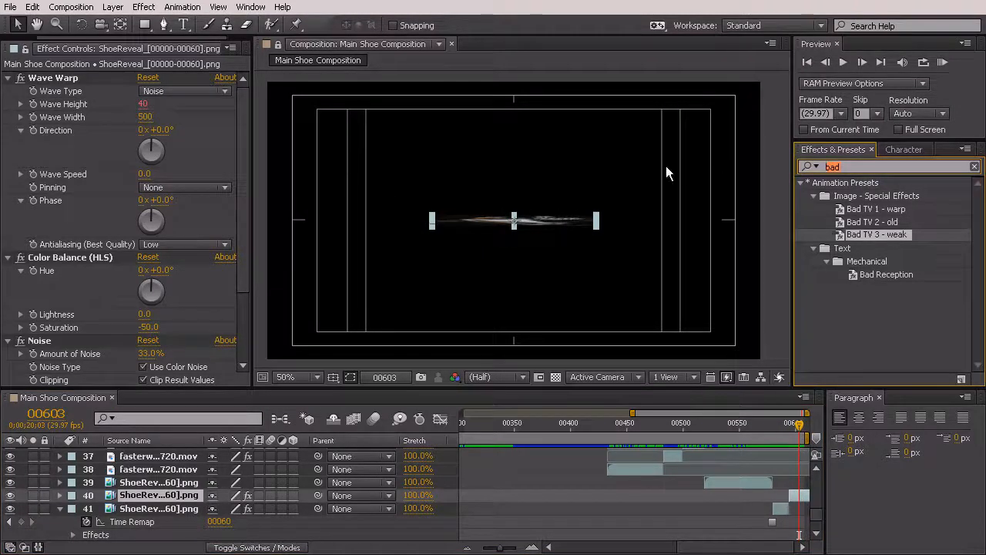
type("glow")
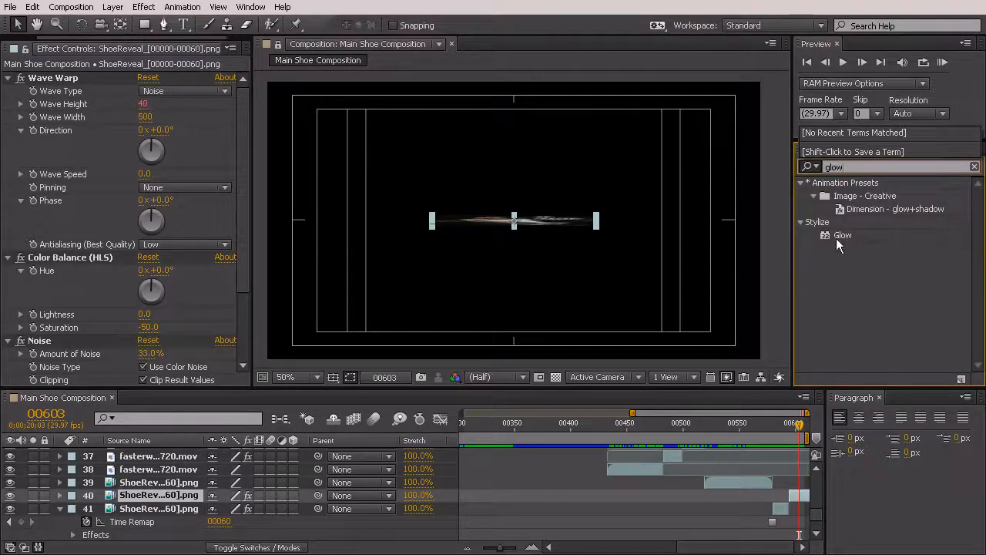
left_click(825, 235)
left_click_drag(856, 231, 802, 492)
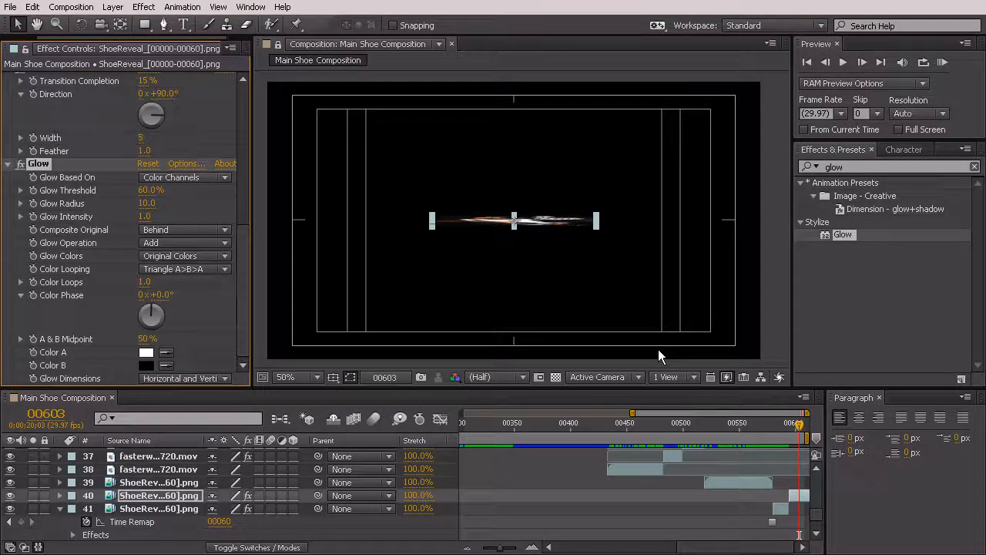
left_click_drag(842, 235, 800, 492)
left_click_drag(844, 234, 799, 495)
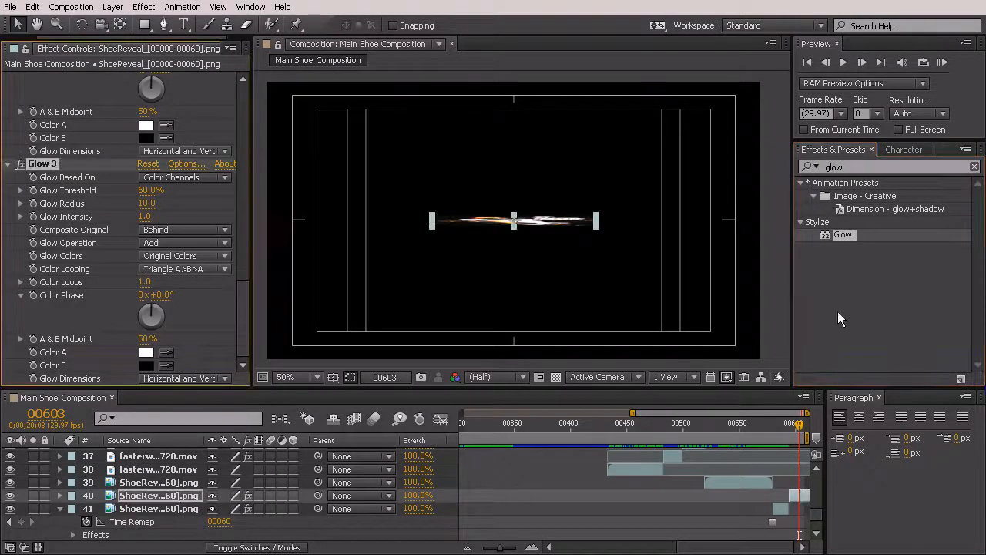
left_click_drag(844, 235, 790, 492)
Enable motion blur for the composition and for both pieces of the frozen ShoeReveal layer
mouse_move(799, 423)
left_mouse_down()
mouse_move(777, 423)
mouse_move(802, 438)
mouse_move(776, 430)
mouse_move(816, 443)
mouse_move(781, 441)
mouse_move(804, 440)
mouse_move(778, 446)
mouse_move(804, 452)
mouse_move(779, 448)
mouse_move(803, 465)
mouse_move(773, 461)
mouse_move(804, 475)
mouse_move(785, 472)
mouse_move(794, 472)
left_mouse_up()
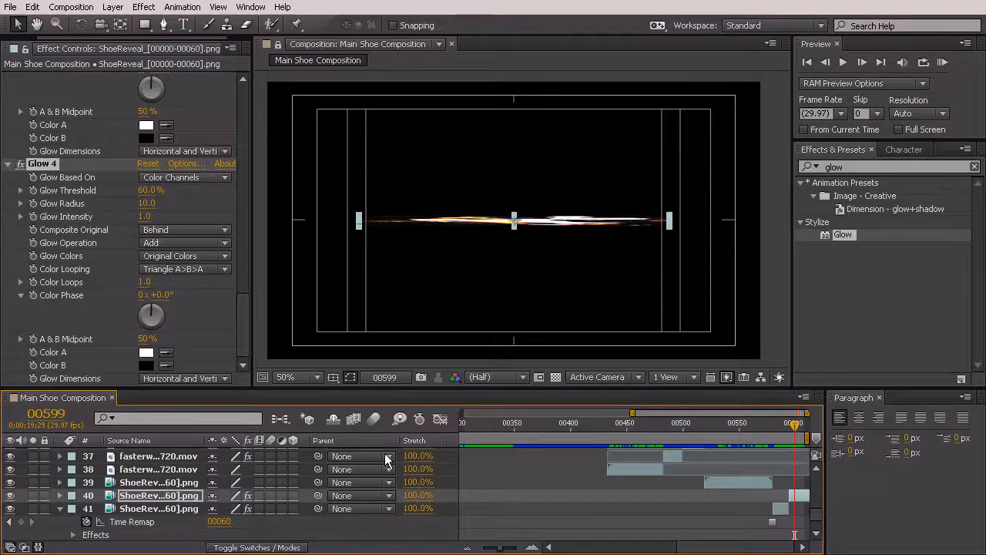
left_click(271, 496)
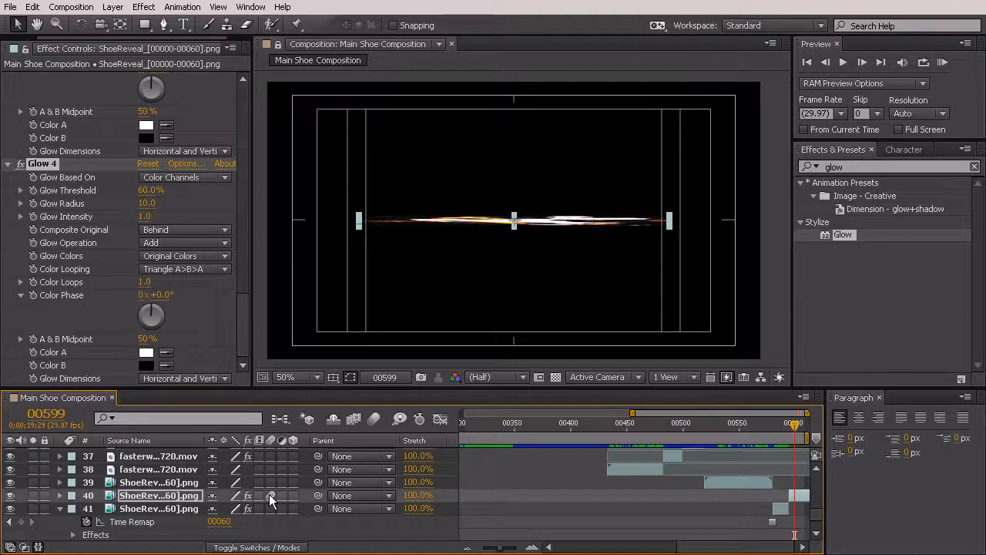
left_click(375, 419)
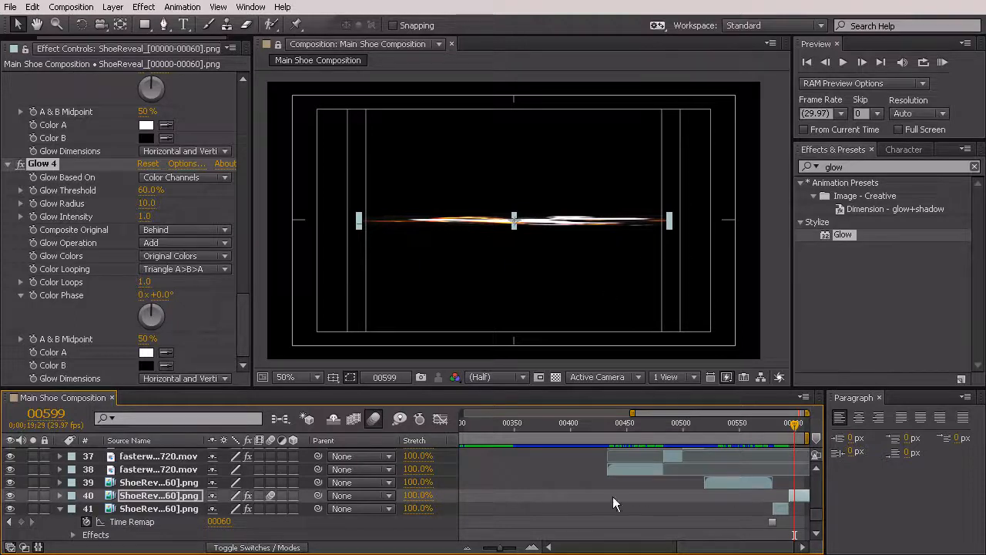
mouse_move(795, 427)
left_mouse_down()
mouse_move(805, 428)
mouse_move(782, 428)
left_mouse_up()
left_click(782, 506)
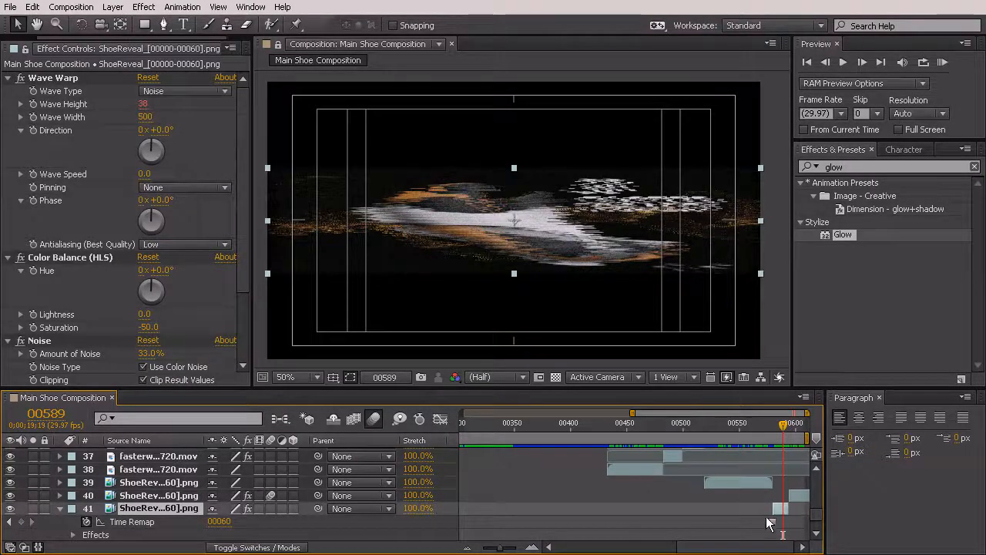
left_click(270, 509)
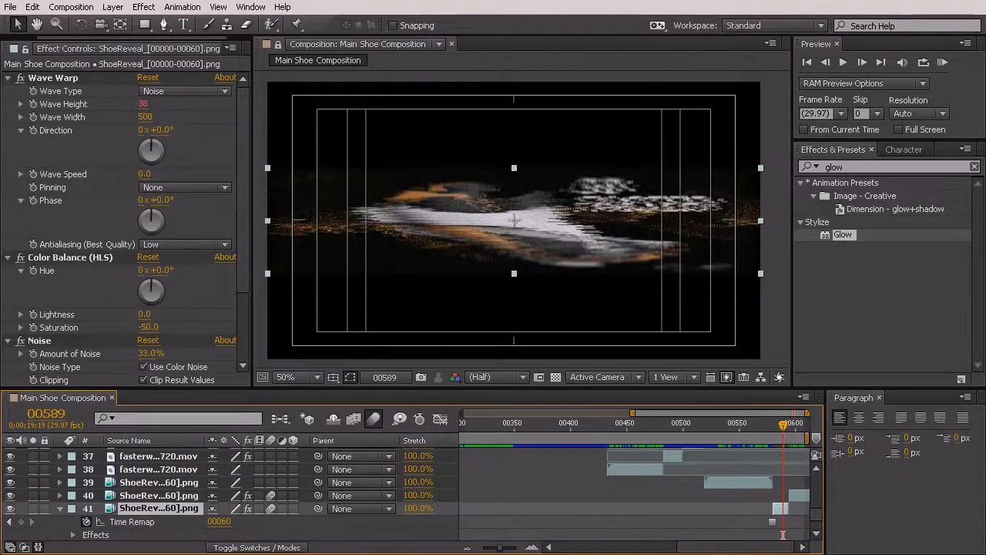
left_click(271, 508)
Reduce the last Scale keyframe of the first frozen ShoeReveal piece (layer 41) at frame 607 to about 3%
left_click(774, 424)
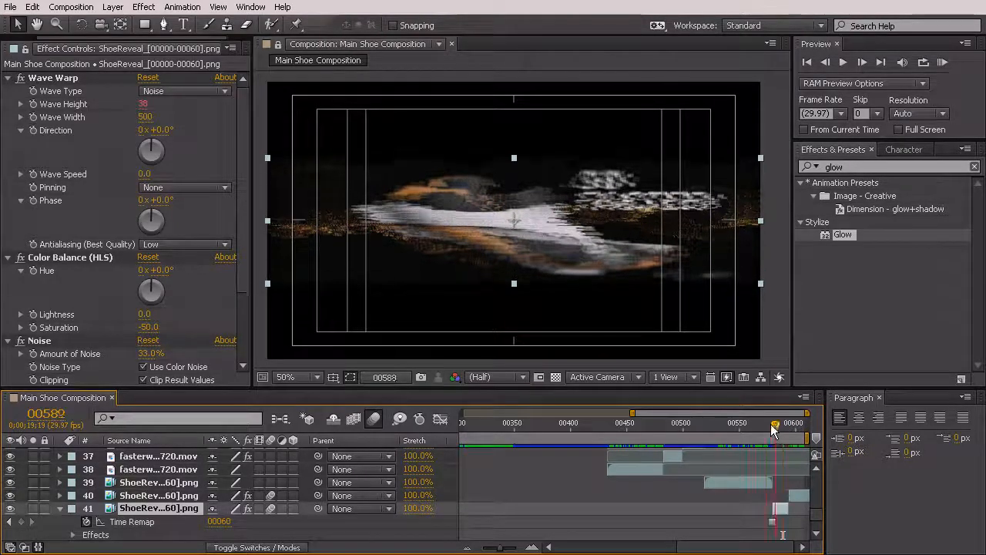
mouse_move(799, 436)
left_mouse_down()
mouse_move(807, 435)
mouse_move(778, 431)
mouse_move(807, 442)
left_mouse_up()
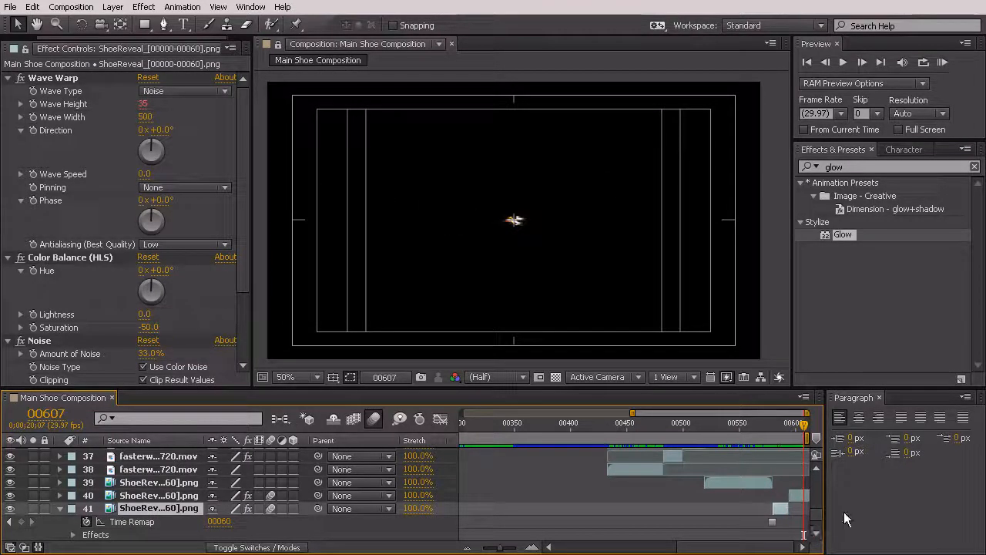
scroll(820, 524, "down", 2)
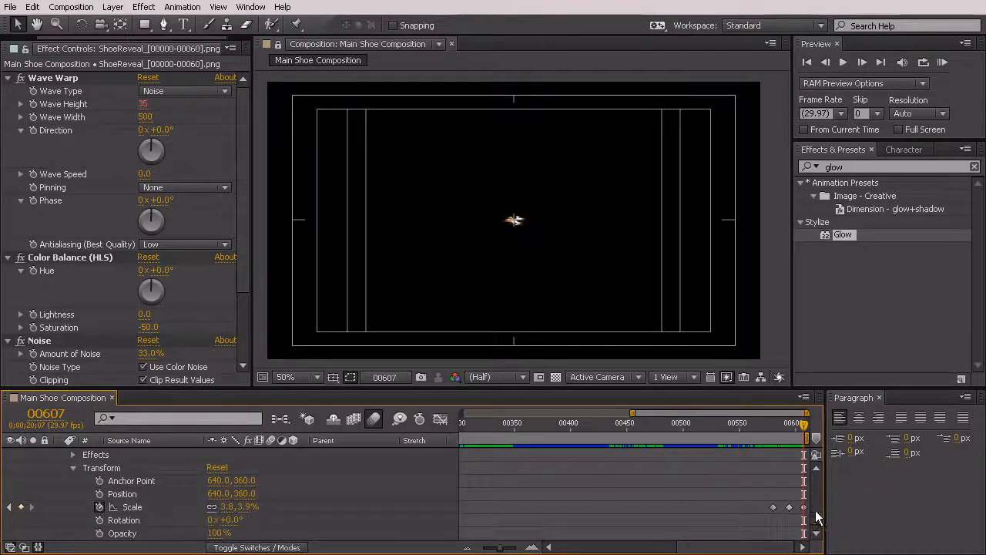
left_click(806, 509)
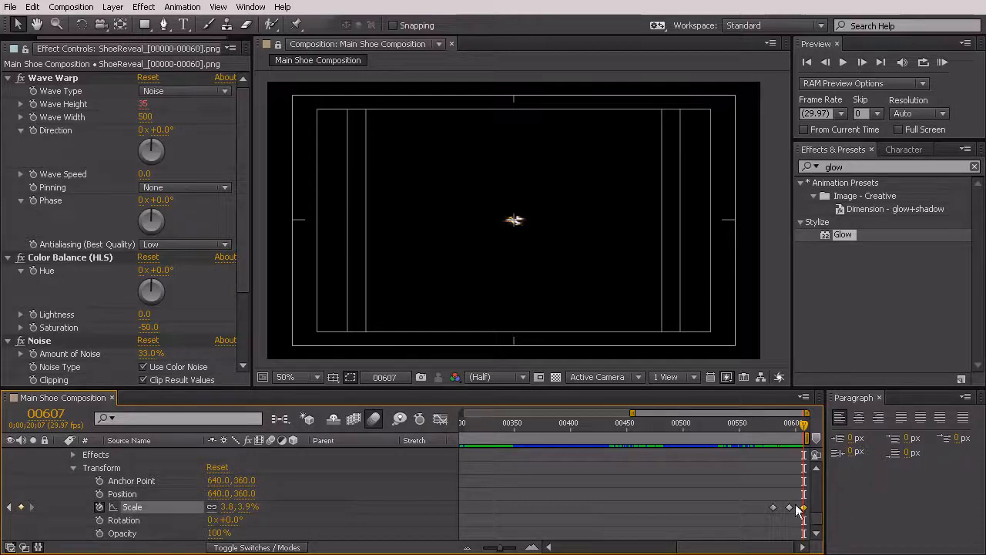
mouse_move(818, 519)
left_mouse_down()
mouse_move(819, 506)
mouse_move(820, 524)
left_mouse_up()
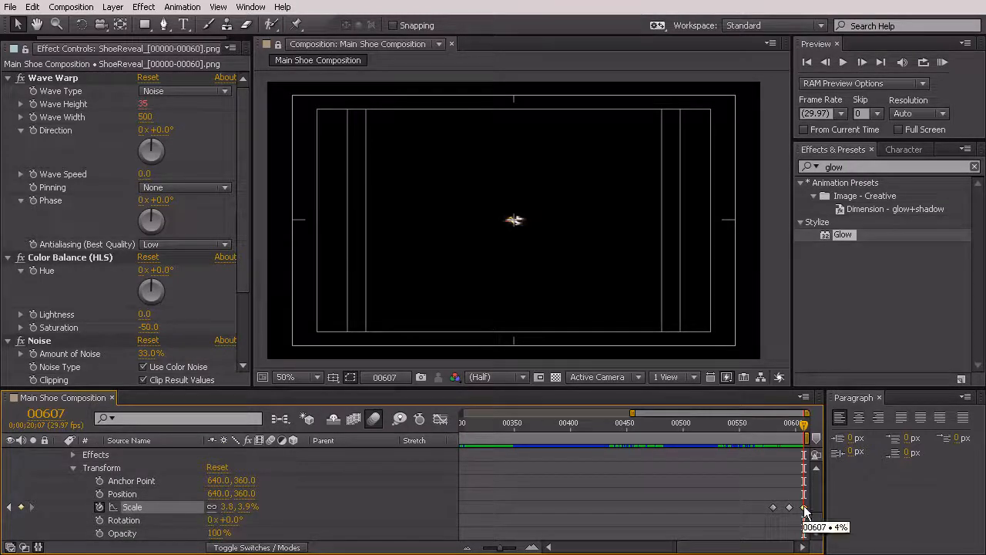
left_click(230, 507)
type("3")
left_click(257, 504)
type("3")
key("Return")
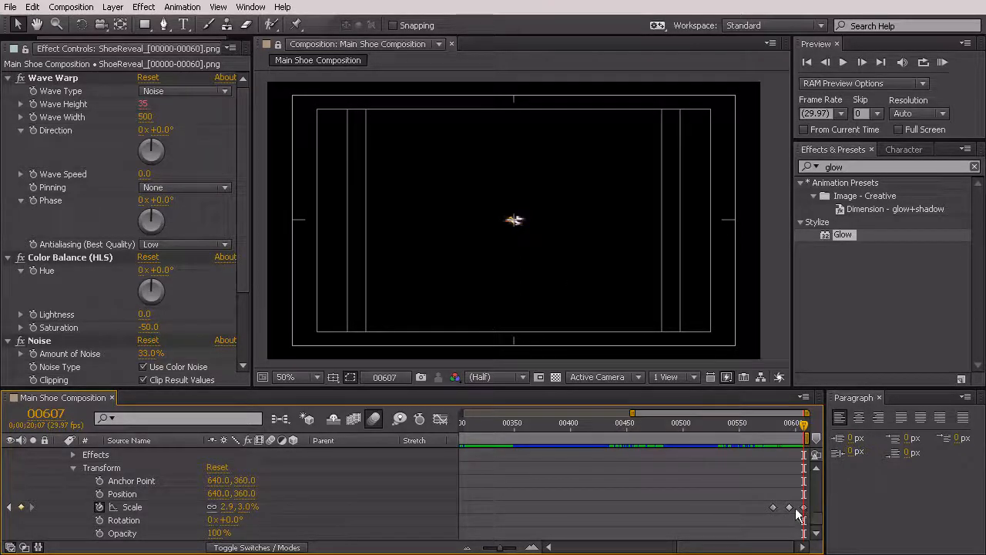
Reduce the Scale keyframe at frame 607 on the glowing ShoeReveal piece (layer 40) to about 3% in width and height
scroll(816, 521, "down", 5)
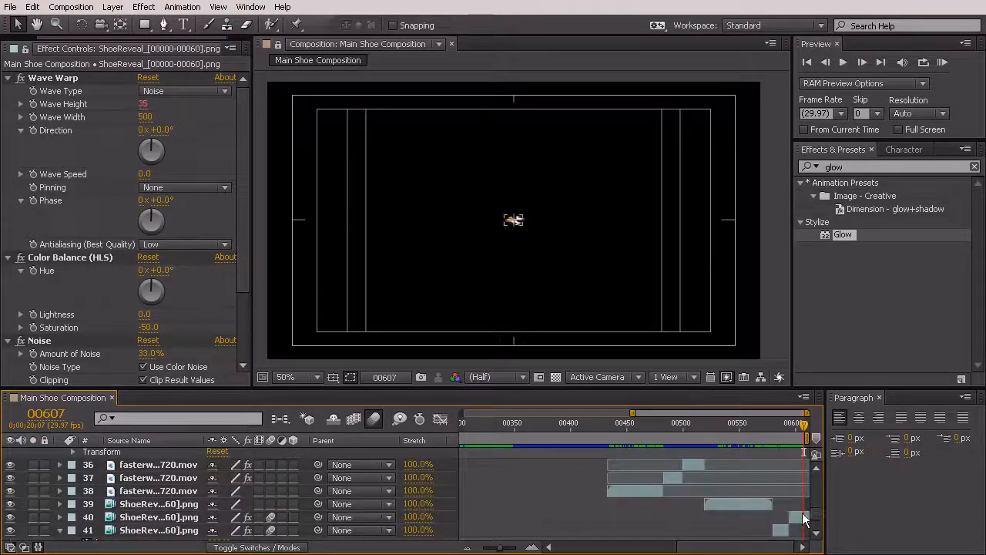
left_click(793, 515)
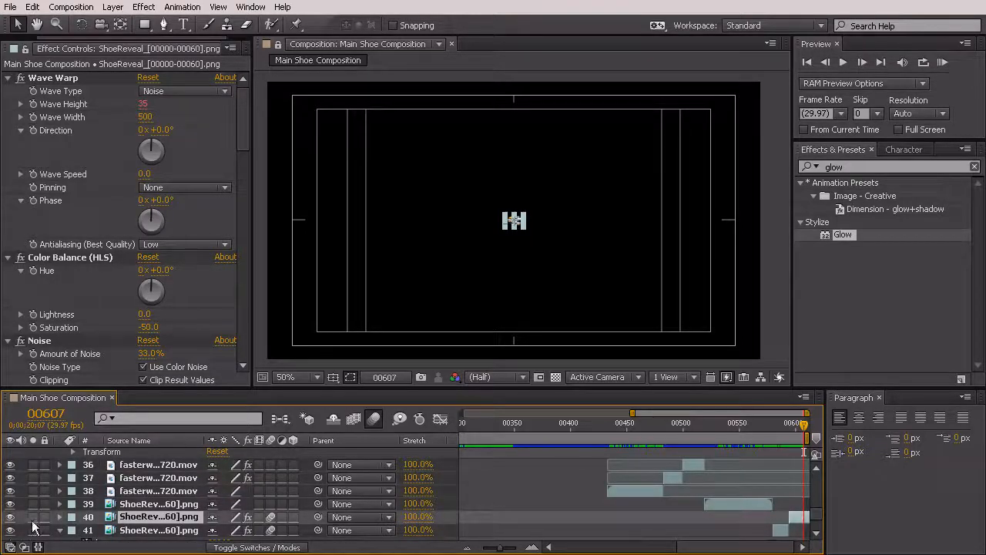
left_click(60, 518)
left_click(73, 533)
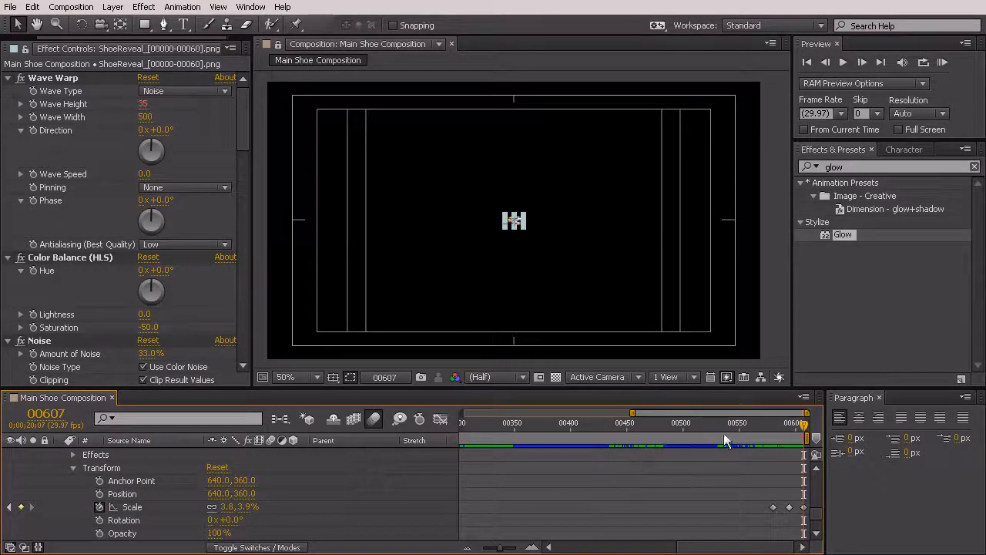
left_click(226, 506)
type("3")
key("Return")
left_click(248, 507)
type("3")
key("Return")
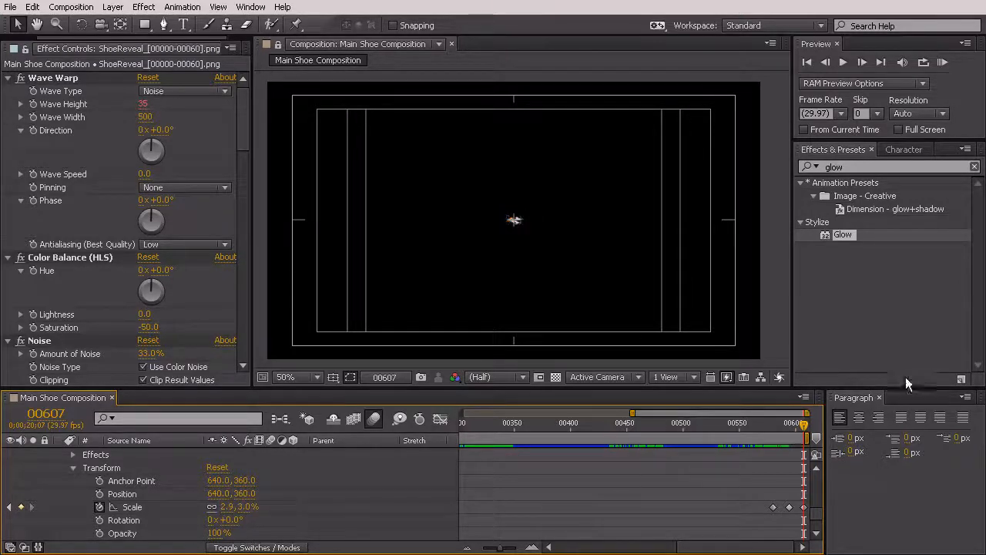
Show the full length of the timeline, RAM-preview the whole commercial and return to frame 0
left_click_drag(789, 424, 814, 474)
left_click_drag(631, 413, 461, 413)
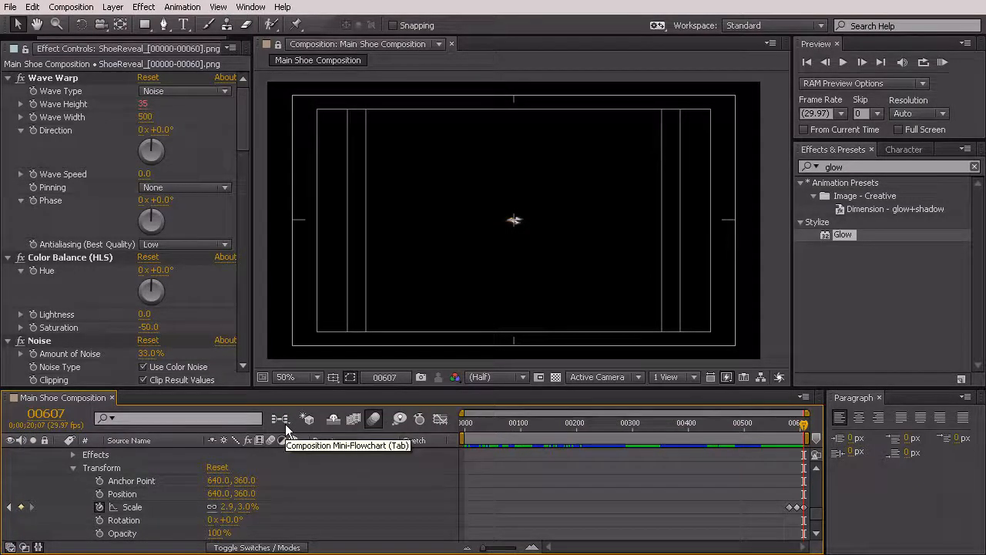
left_click(940, 61)
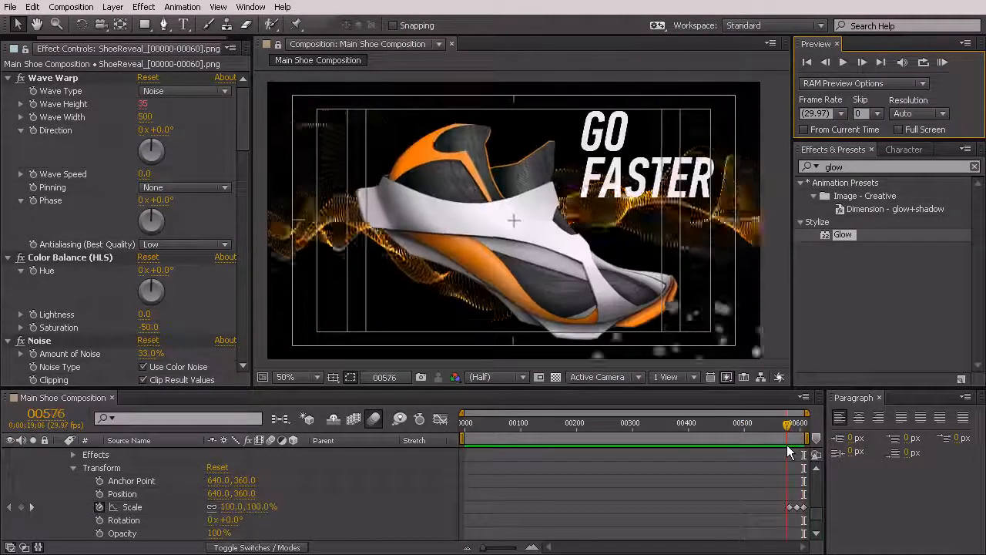
left_click_drag(806, 447, 450, 441)
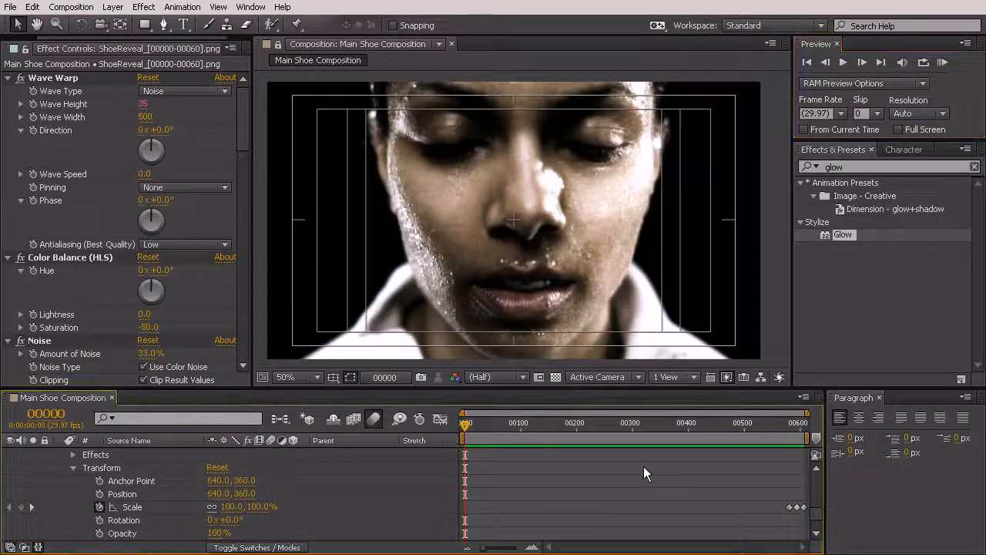